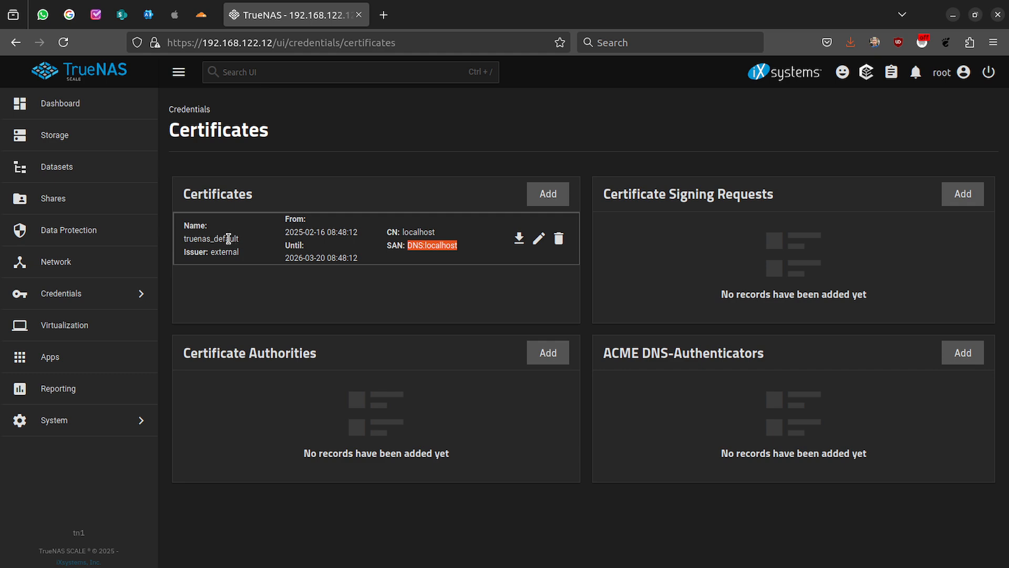
- Start a new Cloudflare ACME DNS authenticator named tn1_acme_dns_cf, leaving its API token empty
double_click(227, 239)
click(297, 246)
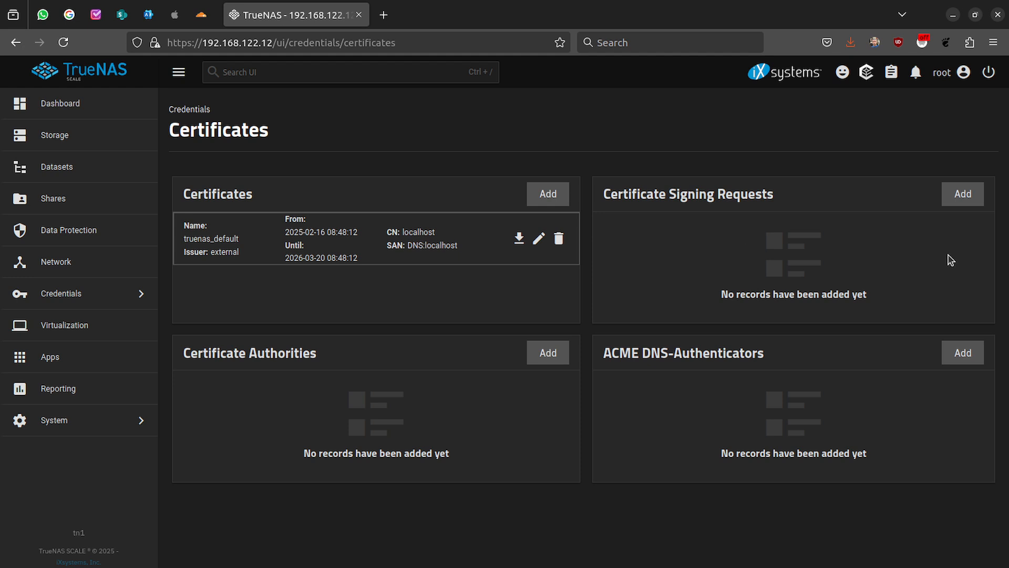
click(963, 351)
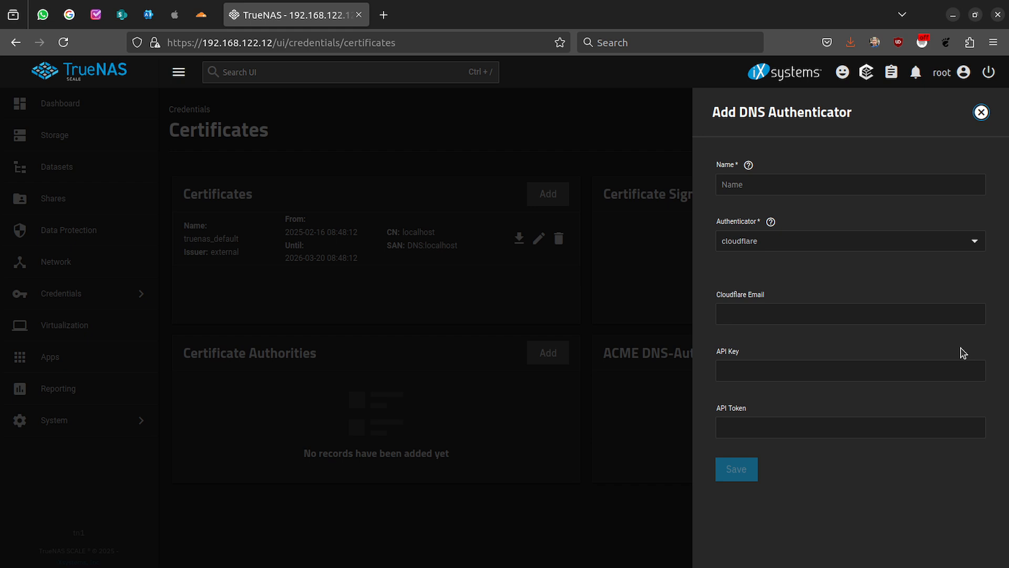
click(813, 180)
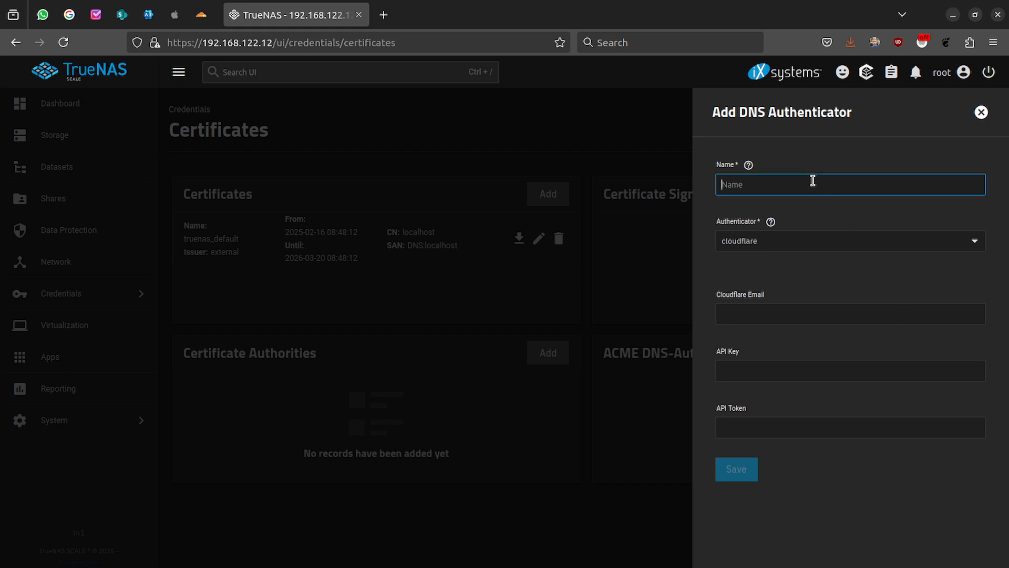
text(tn1_acme_)
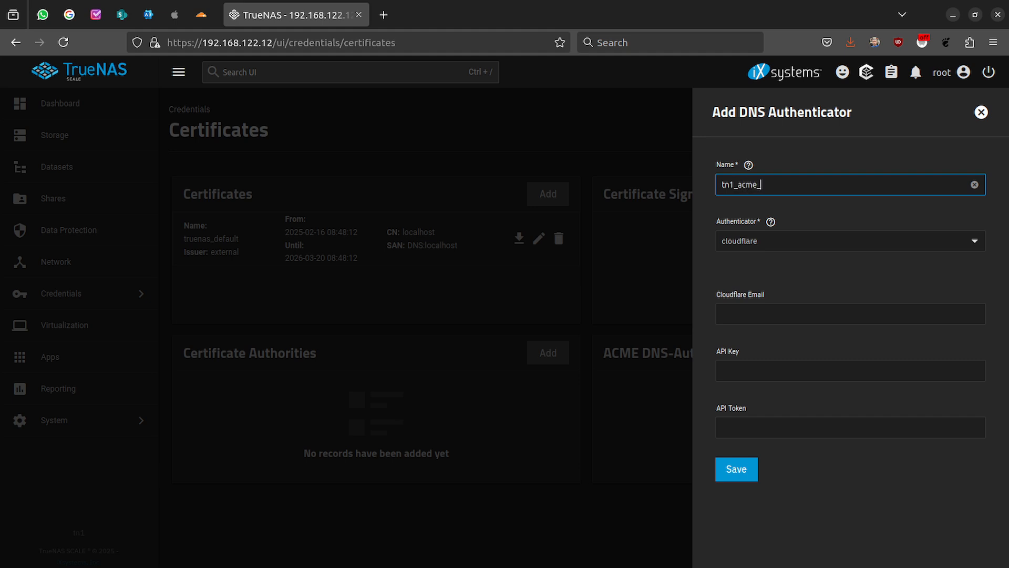
text(dns_cf)
click(742, 424)
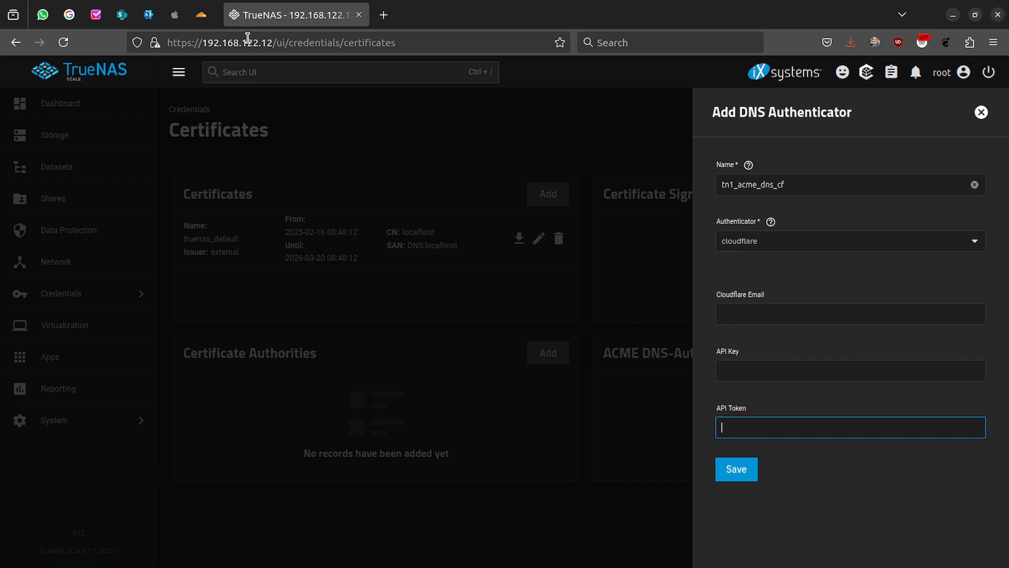
click(206, 22)
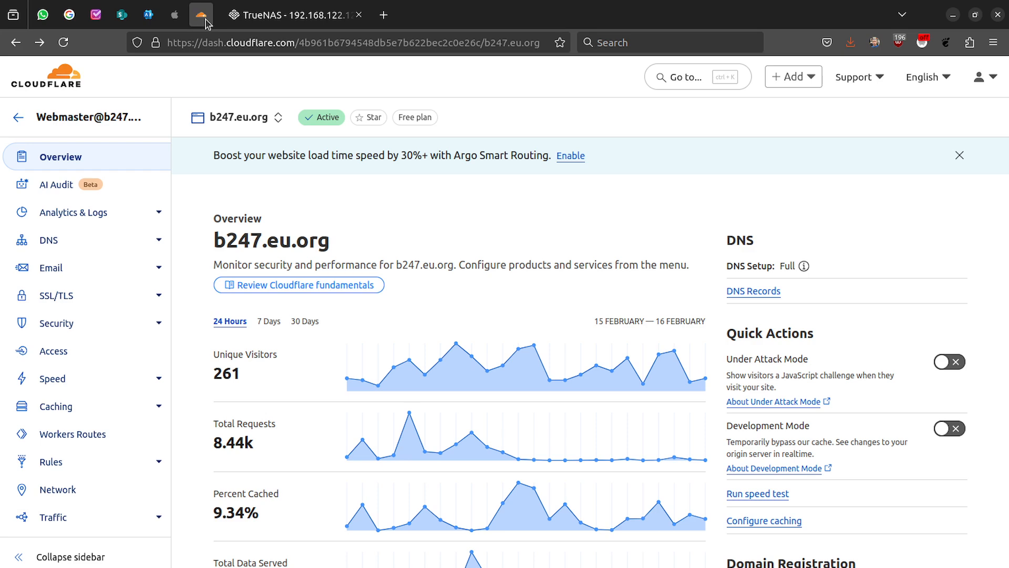
- Search the Cloudflare dashboard for 'api' and go to Account API Tokens
click(666, 79)
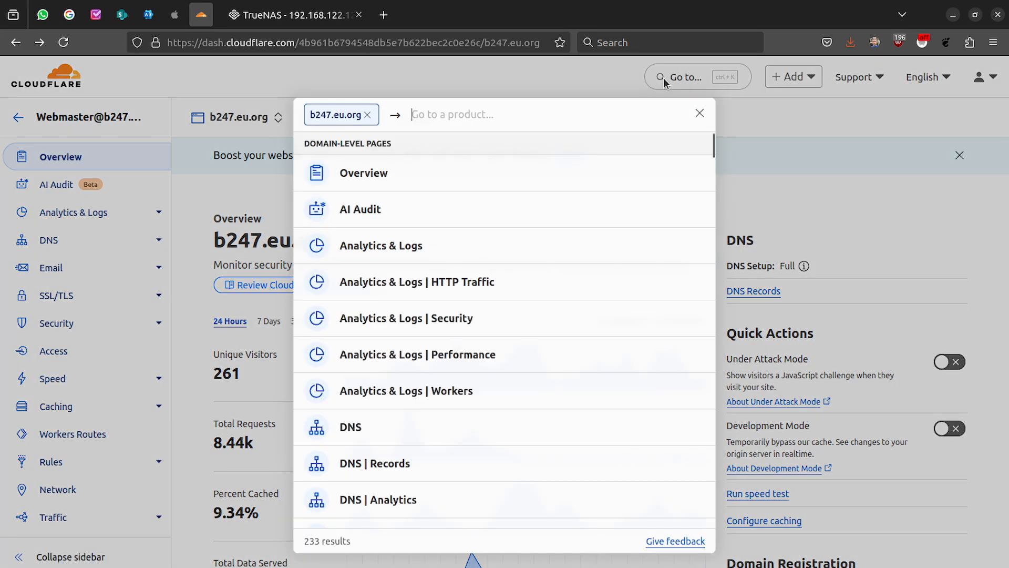
text(api)
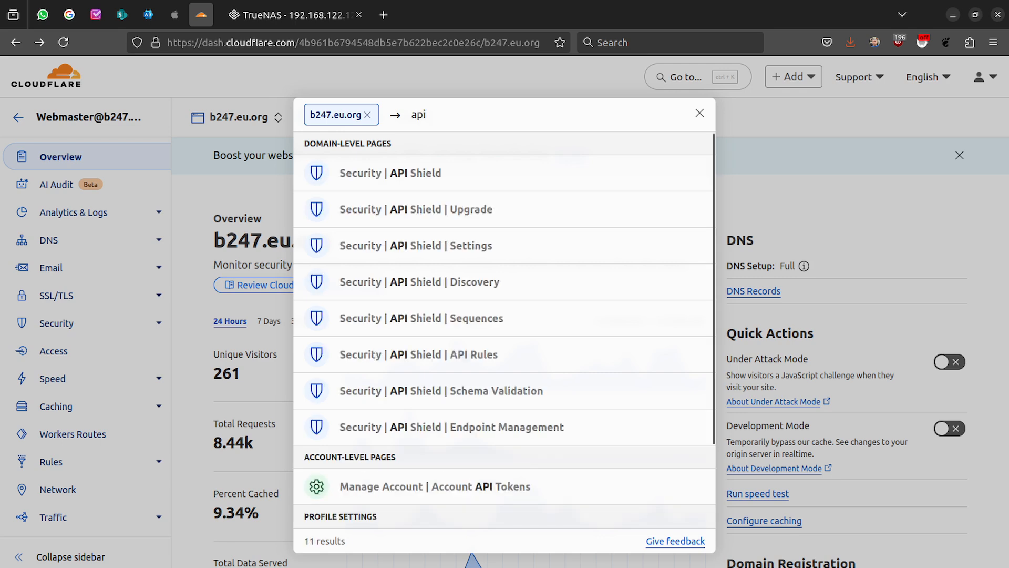
click(460, 491)
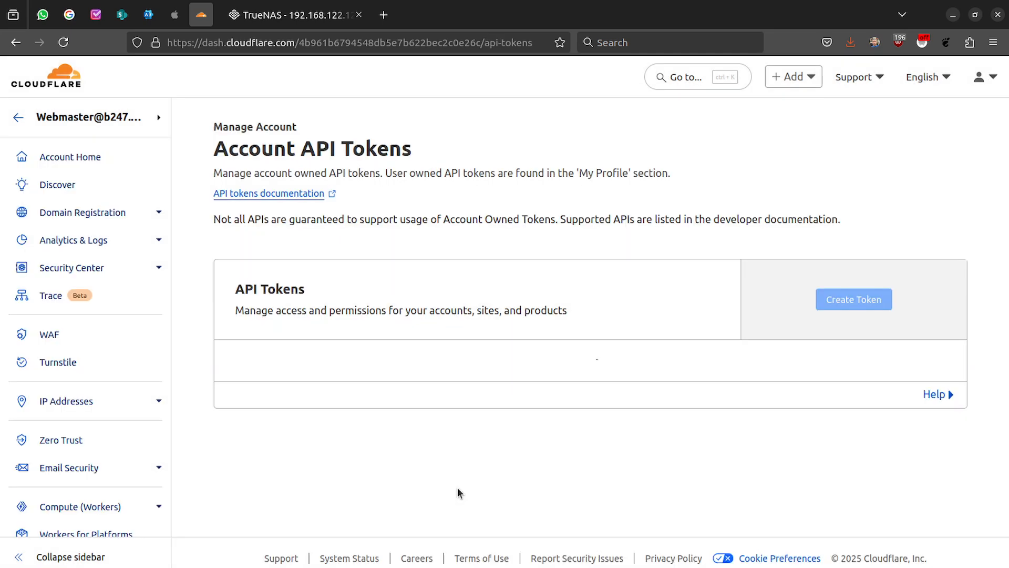
- Start a new token from the Edit zone DNS template, limited to the b247.eu.org zone
click(846, 306)
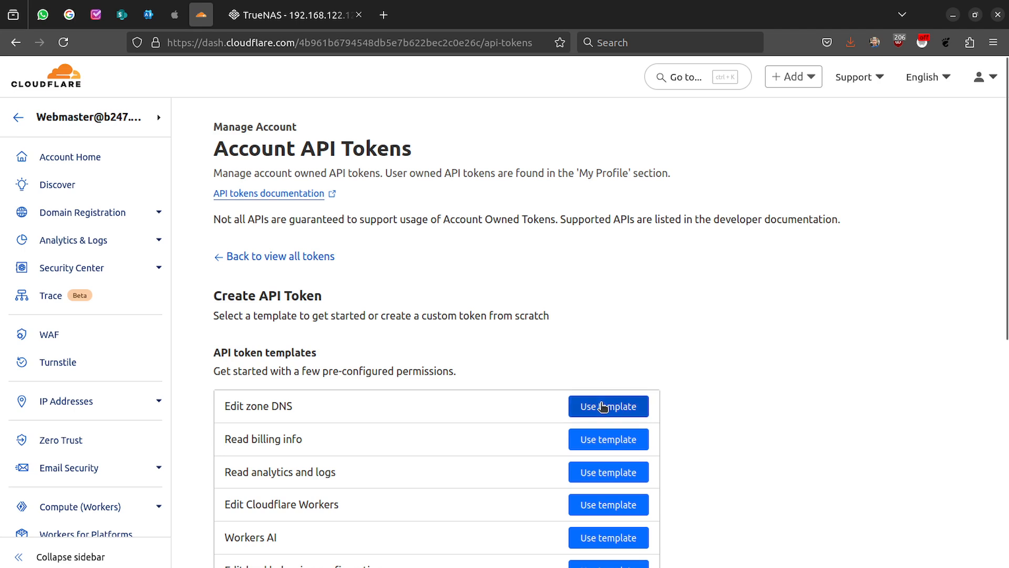
click(603, 406)
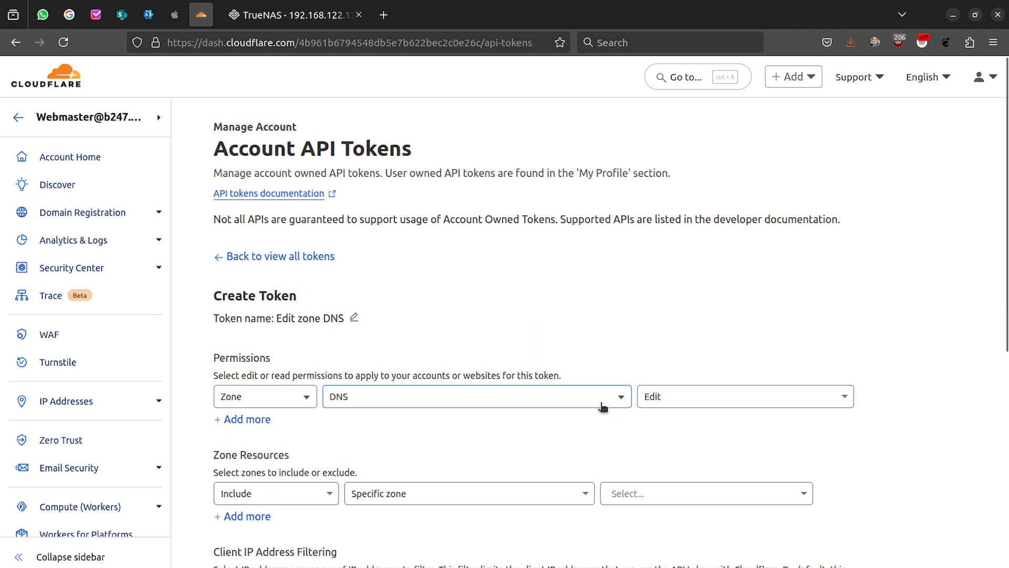
scroll(707, 430, down, 2)
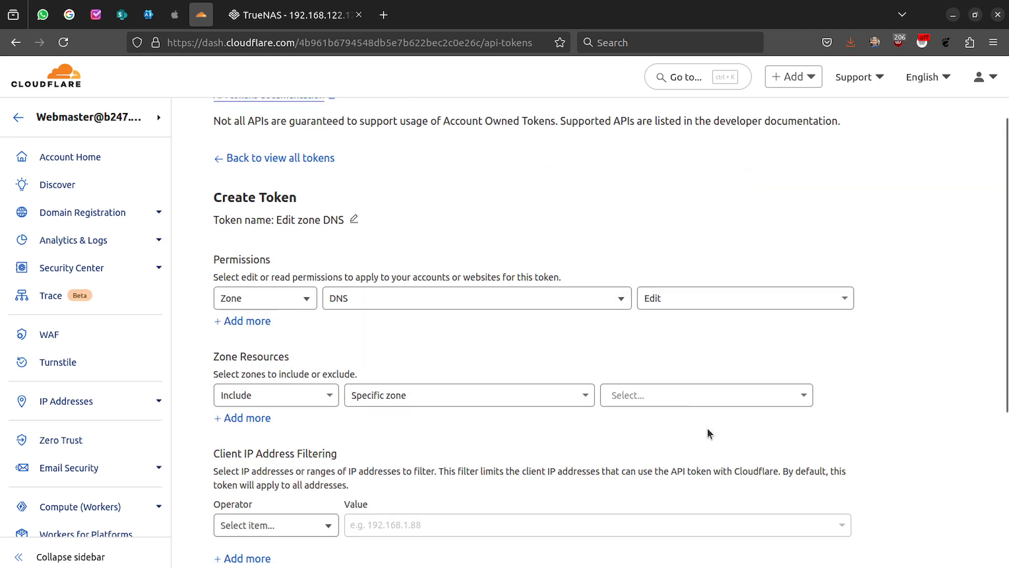
click(693, 395)
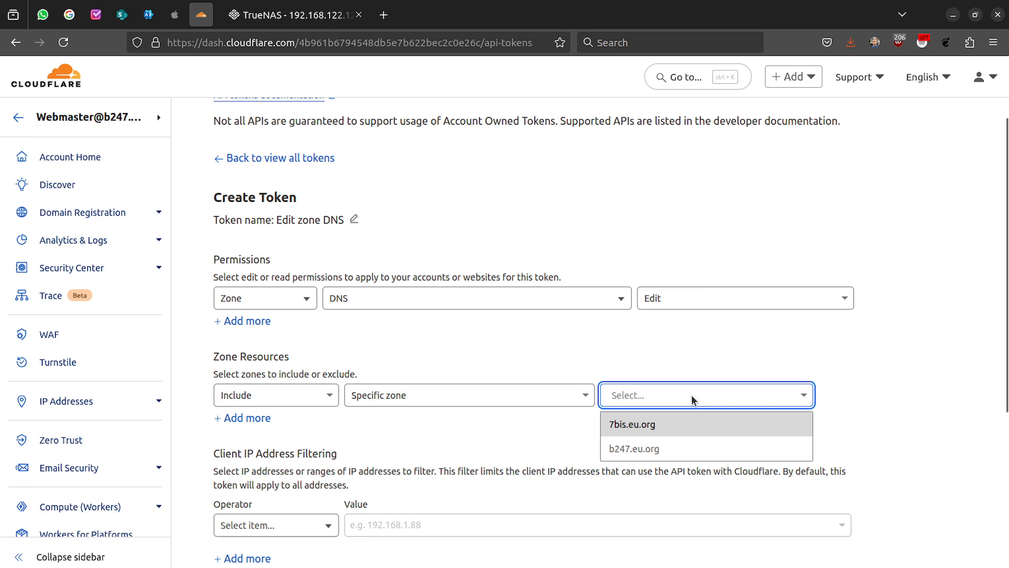
click(629, 457)
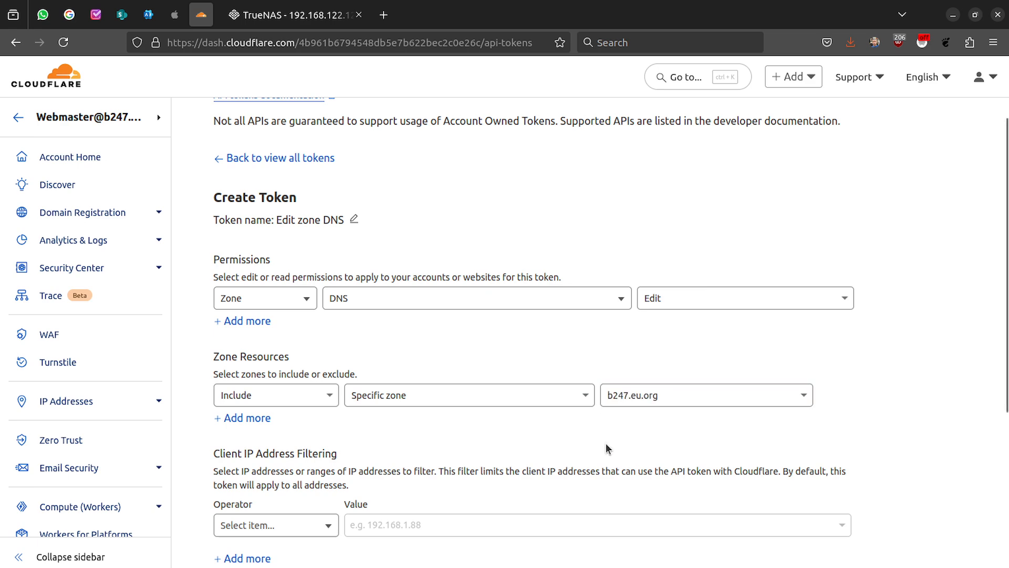
scroll(607, 448, down, 5)
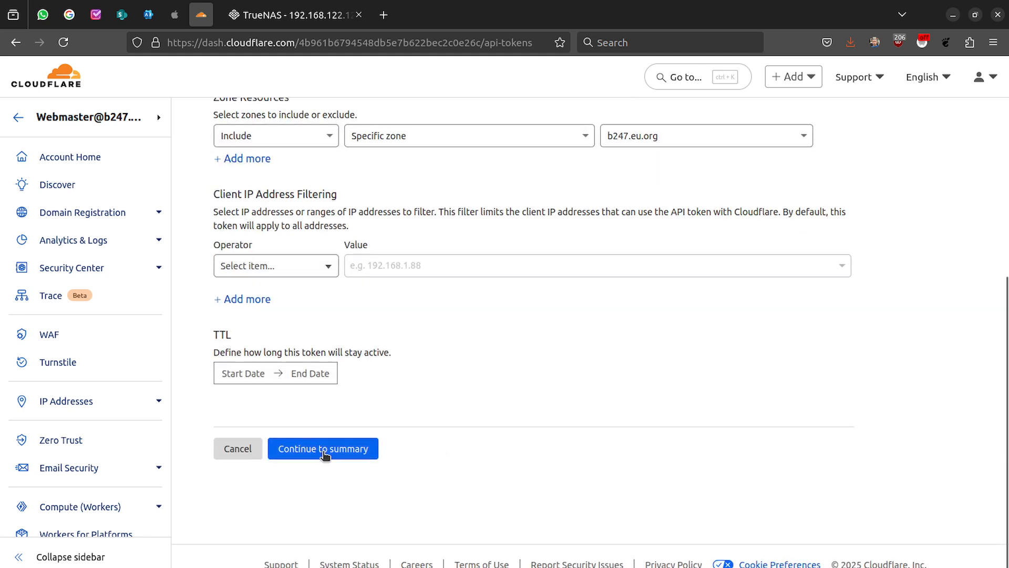
- Review the summary, create the DNS edit token and copy its value
click(324, 451)
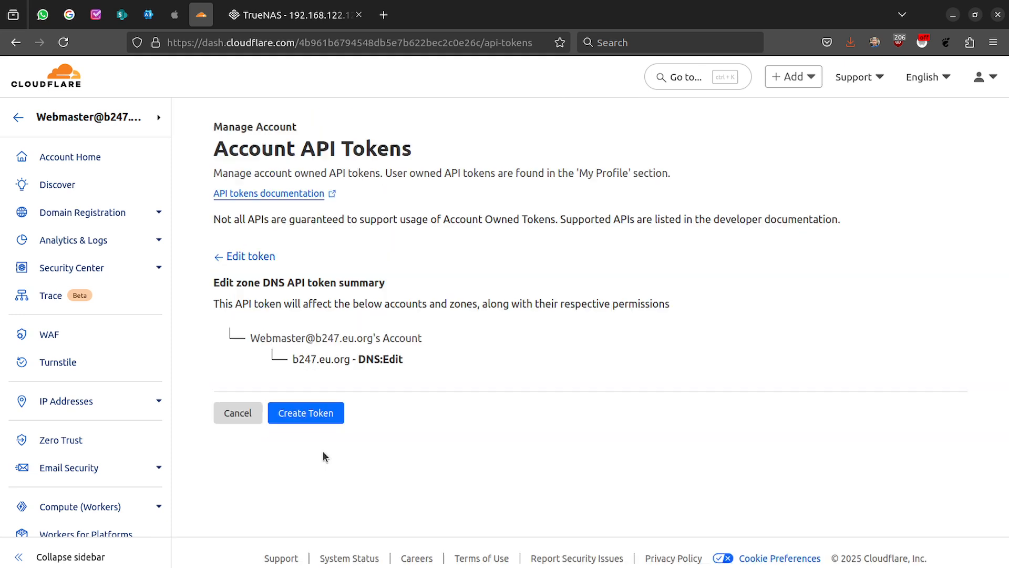
click(309, 415)
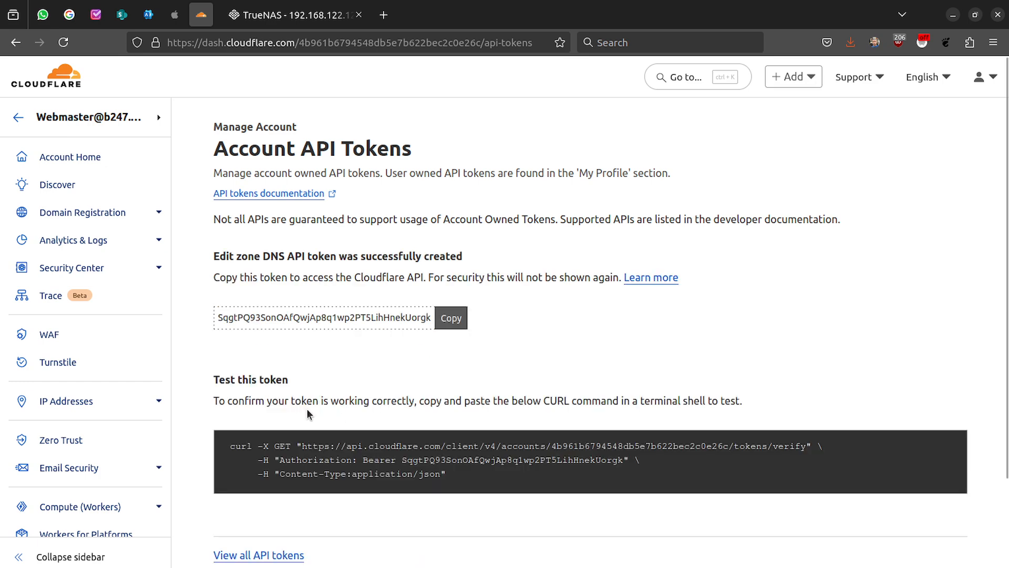
click(447, 320)
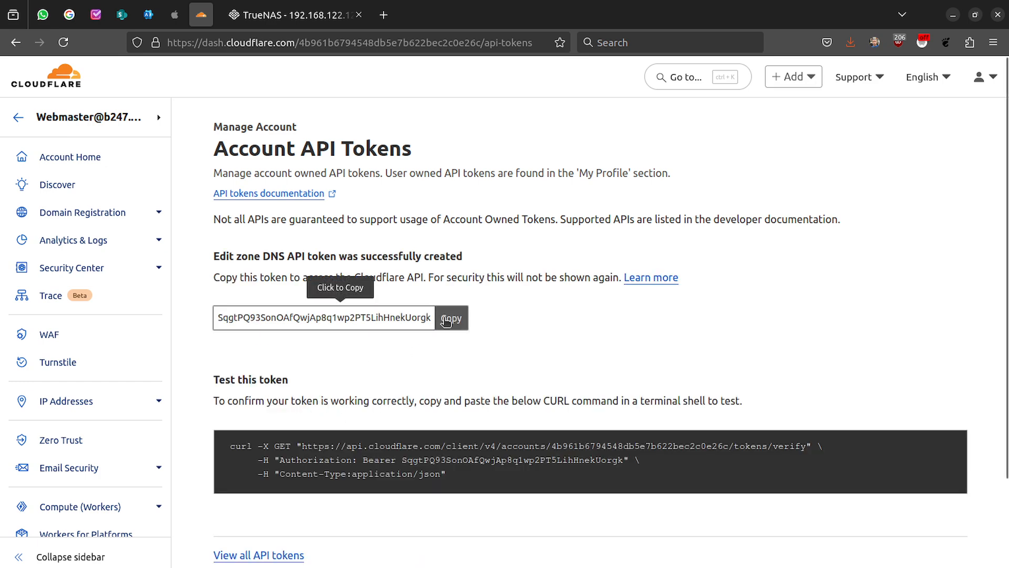
click(446, 319)
click(287, 22)
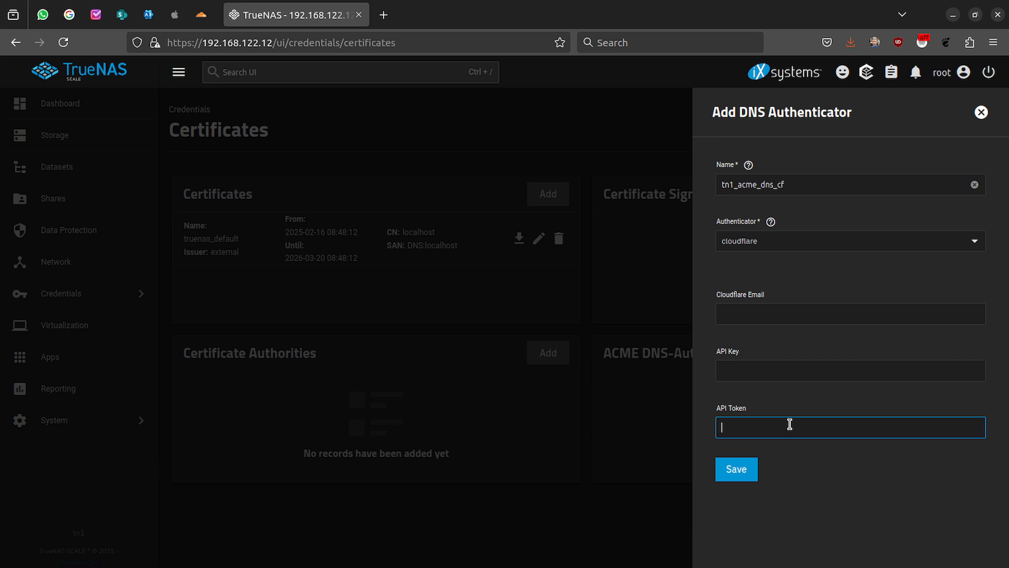
- Paste the Cloudflare API token into tn1_acme_dns_cf and save the authenticator
key(ctrl+v)
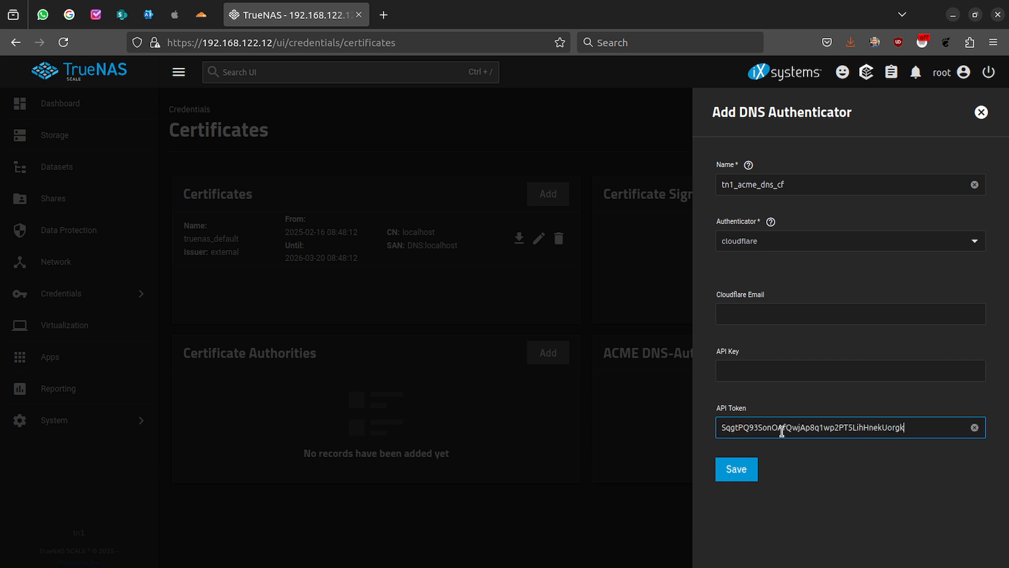
click(747, 473)
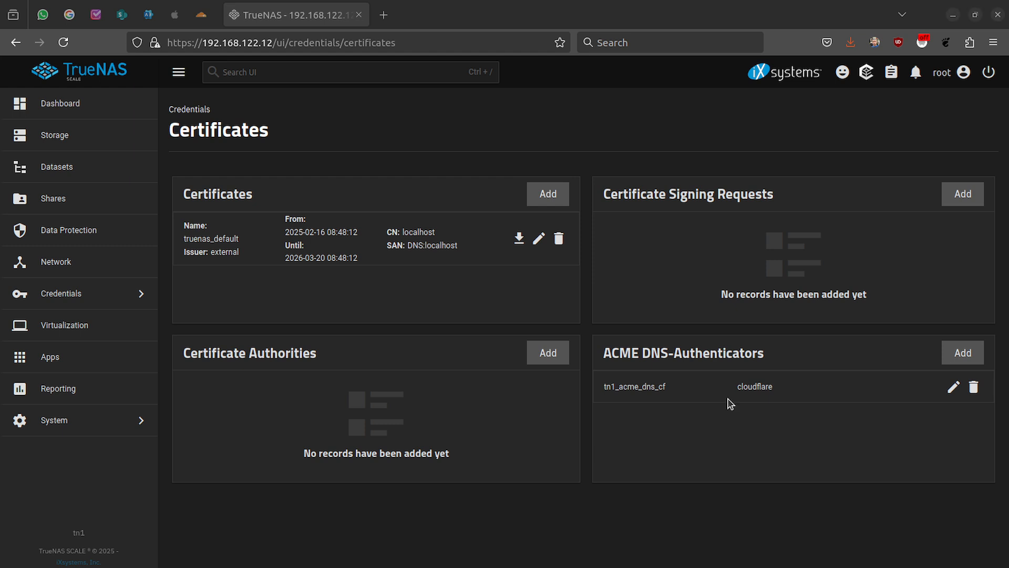
- Begin CSR tn1_csr using the HTTPS ECC Certificate profile (EC key, SECP384R1)
click(966, 205)
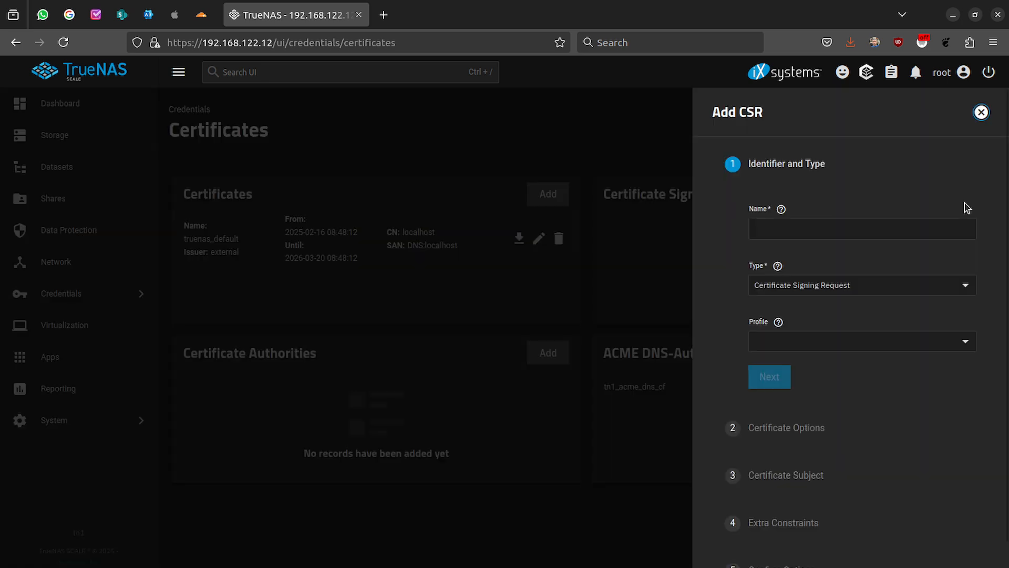
click(814, 227)
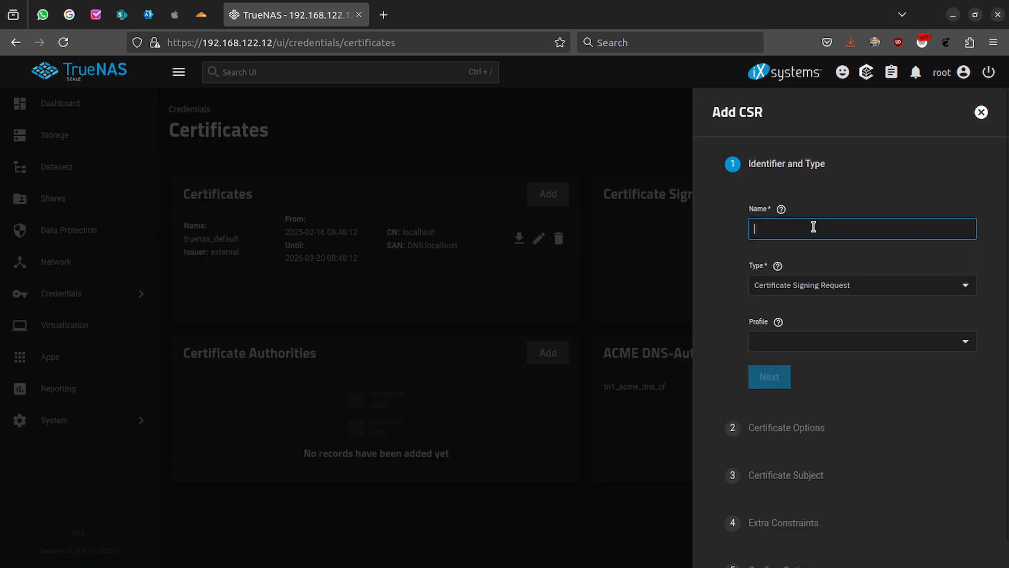
text(tn)
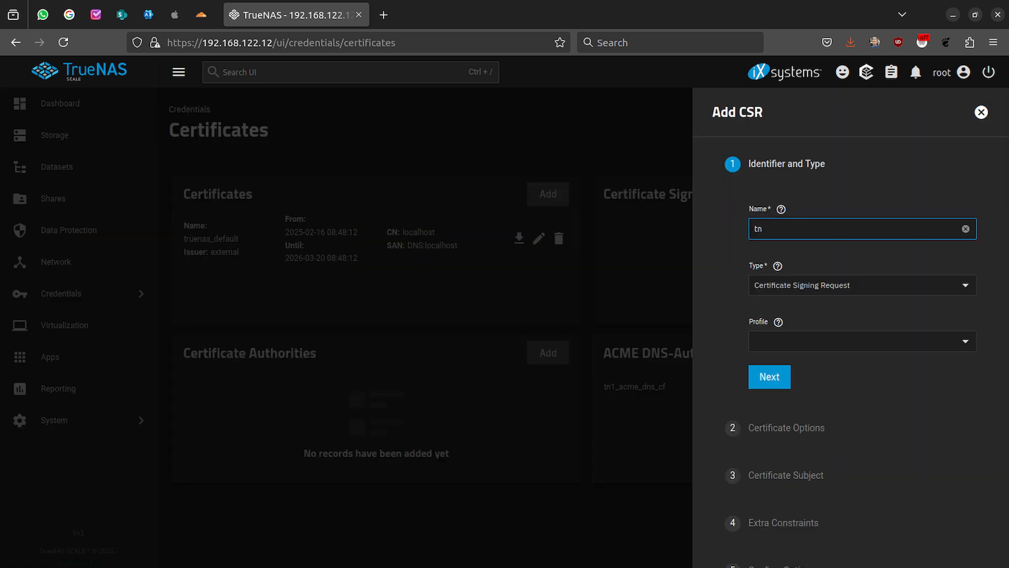
text(1_csr)
click(856, 346)
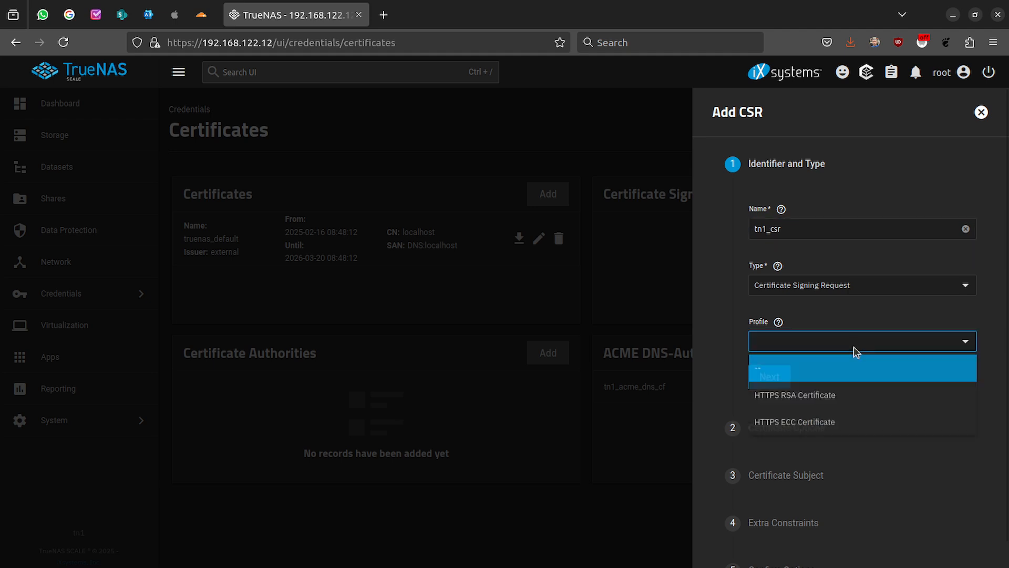
click(782, 425)
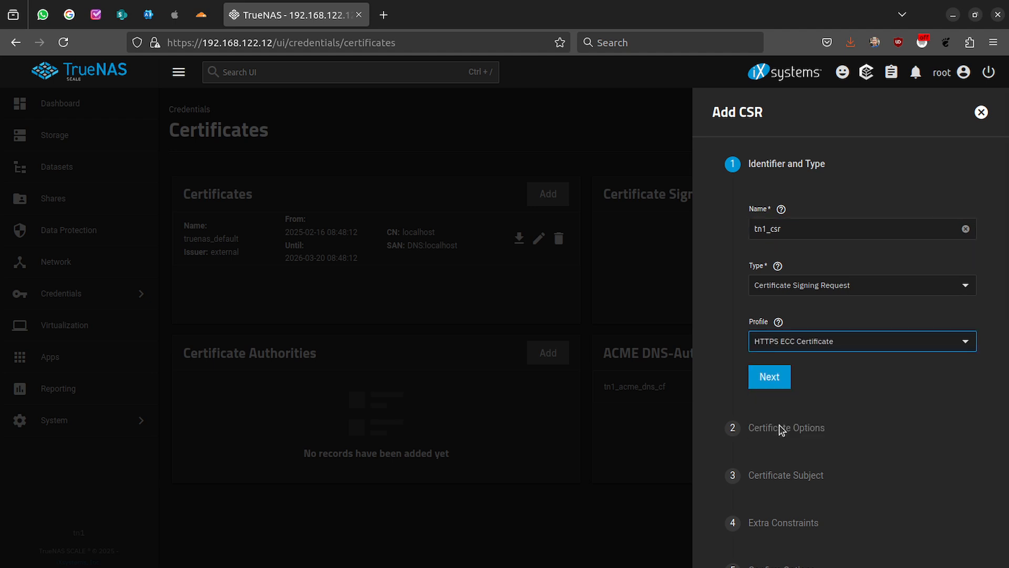
click(776, 379)
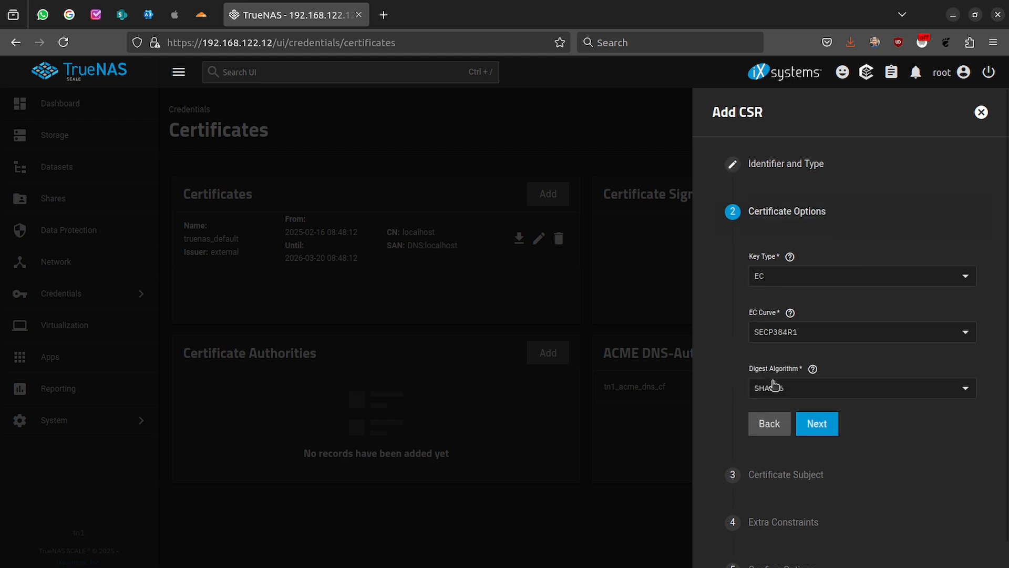
- Set the subject country to Romania, state and locality Bucharest, organization b247.eu.org
click(823, 431)
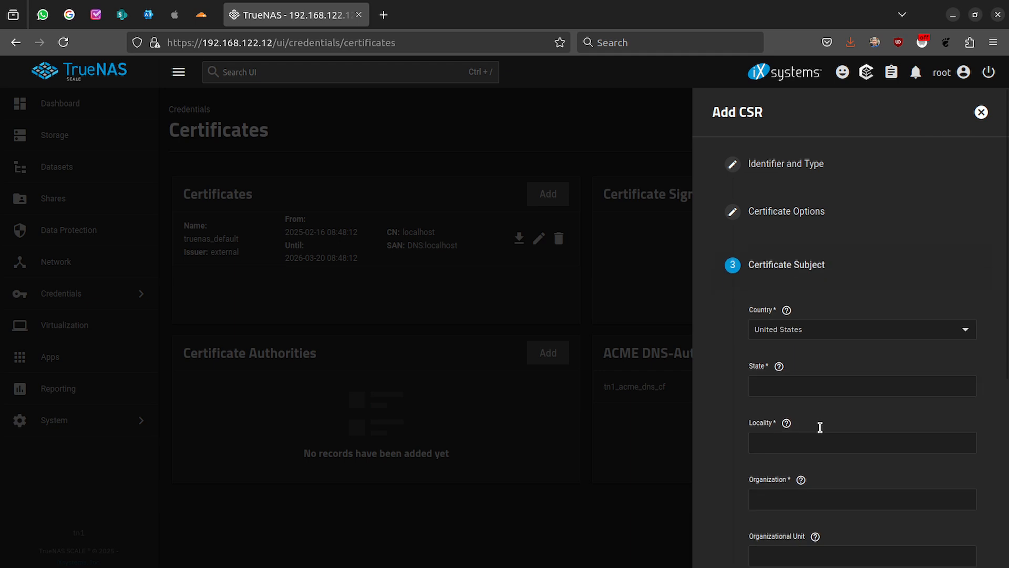
click(825, 329)
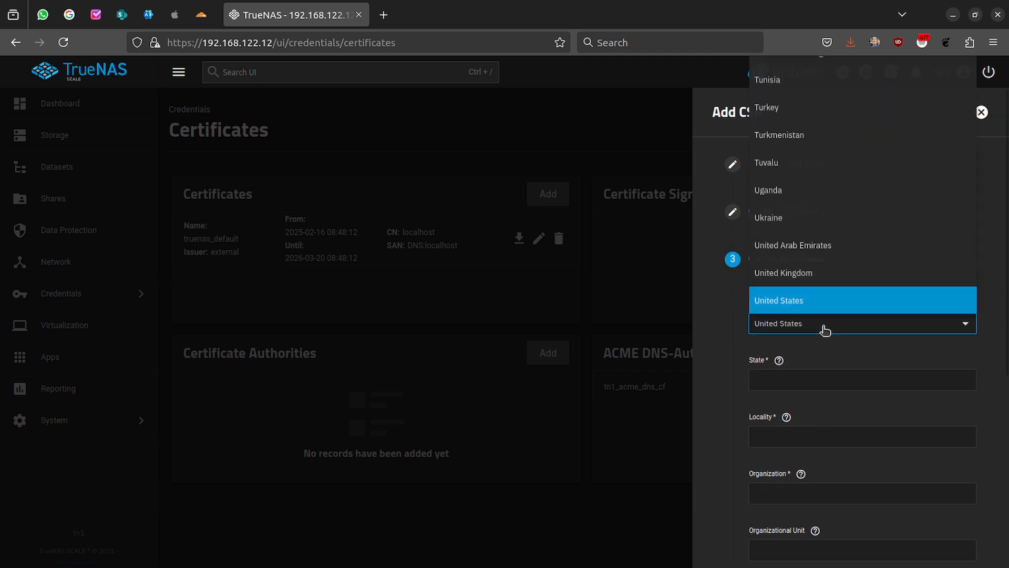
key(r)
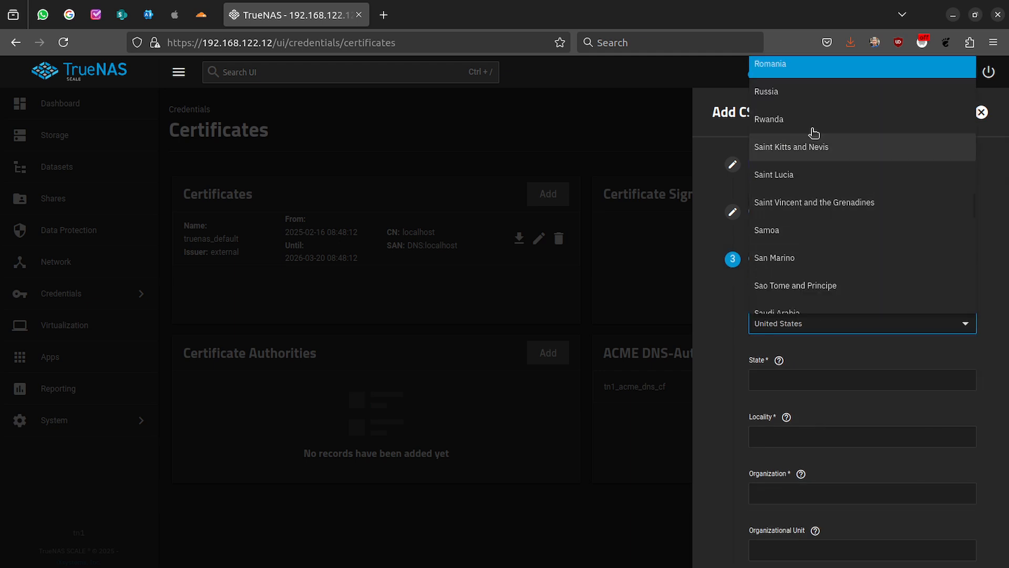
click(803, 64)
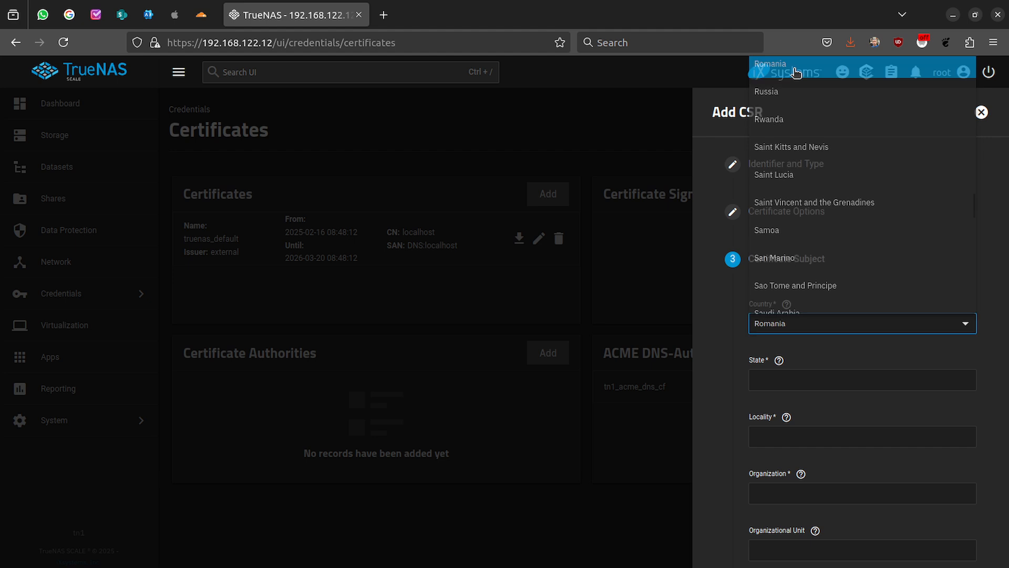
click(793, 385)
text(Bucharest)
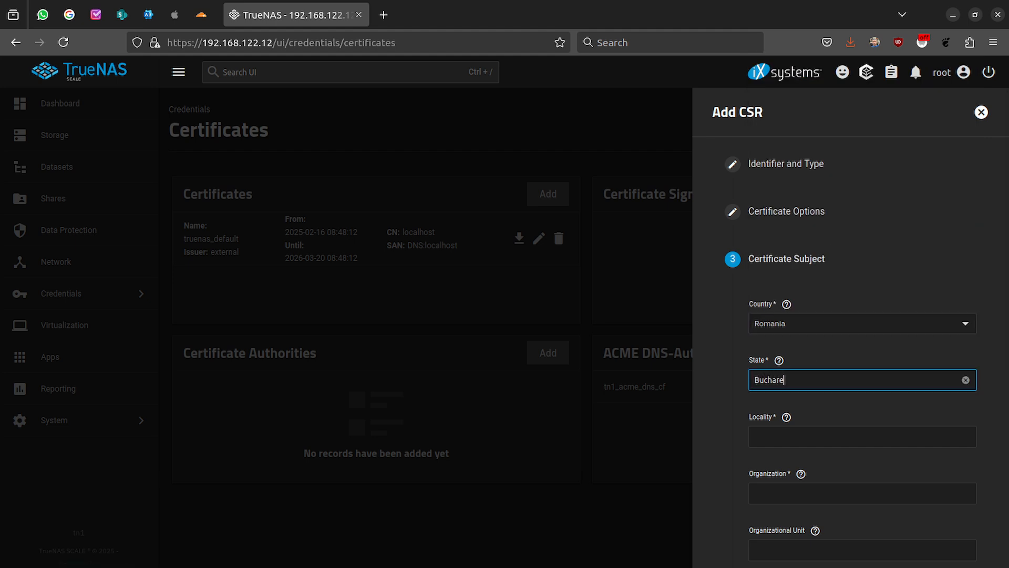
key(Tab)
text(Bucharest)
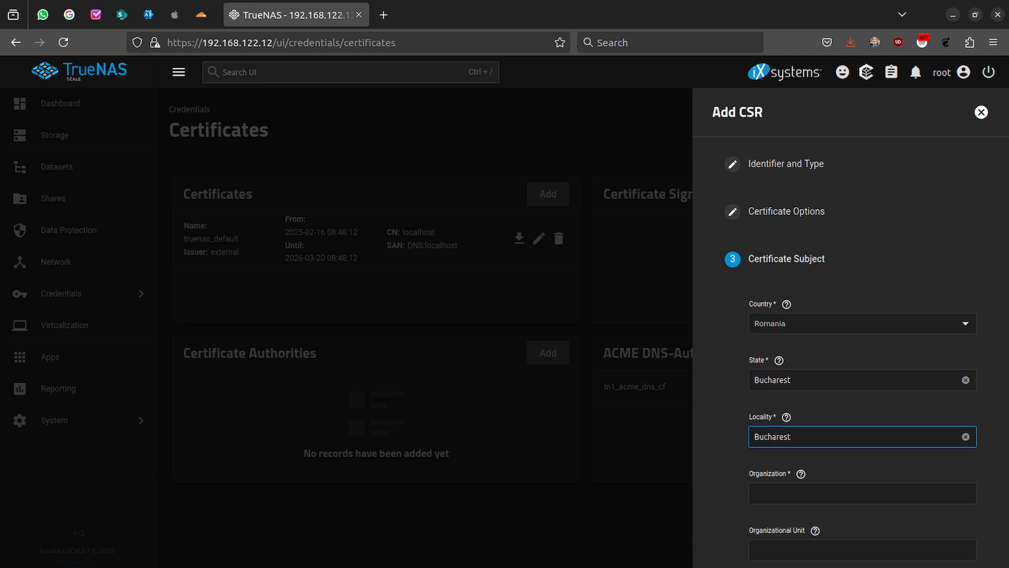
key(Tab)
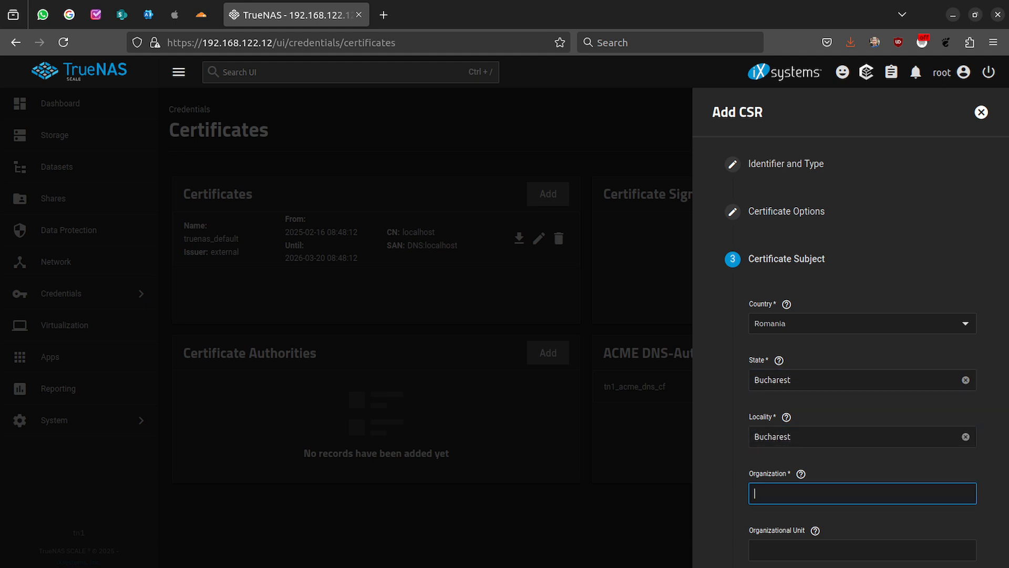
text(b247.eu.org)
key(Tab)
scroll(862, 342, down, 5)
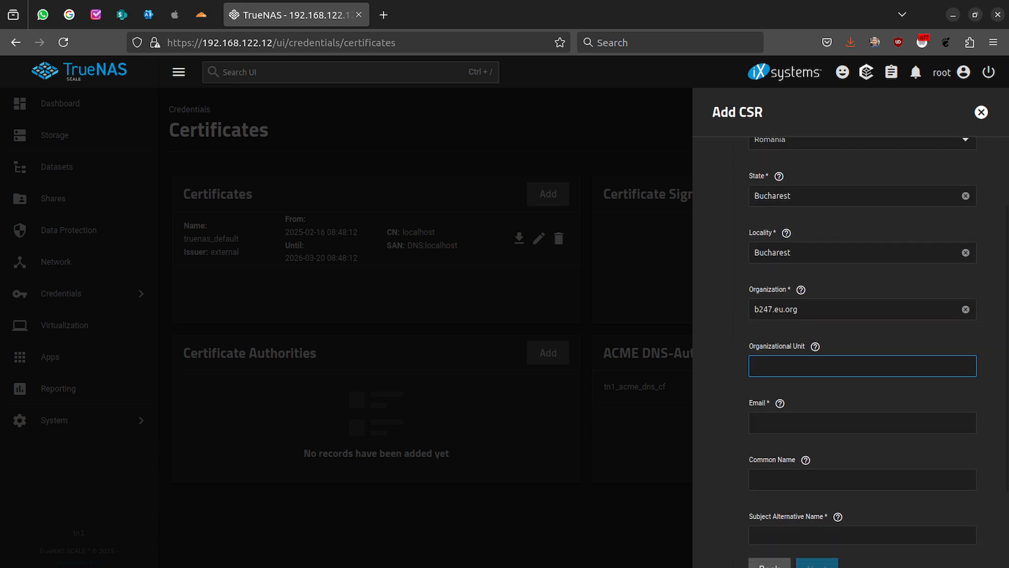
- Enter the admin contact e-mail address for the certificate subject
click(777, 365)
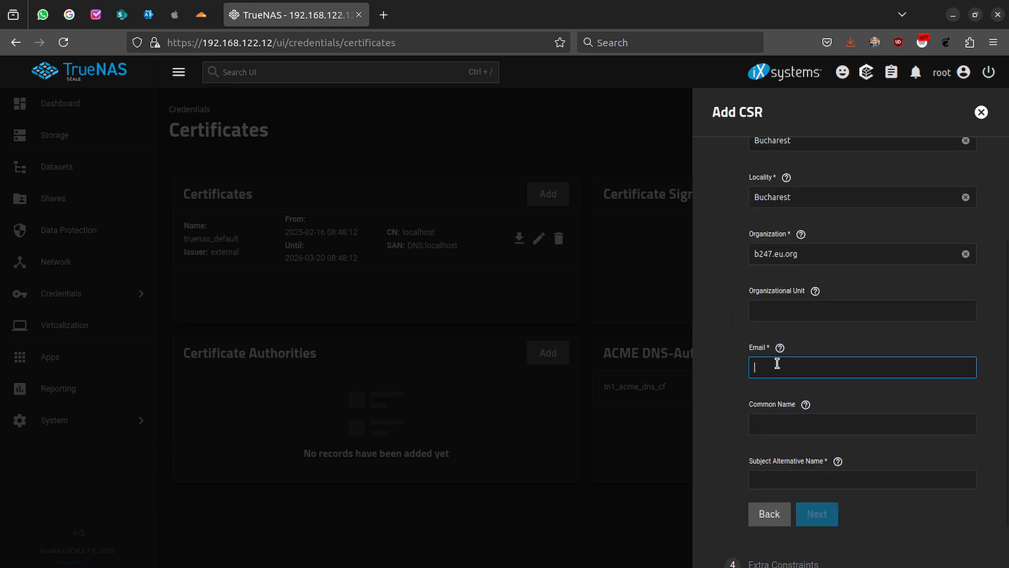
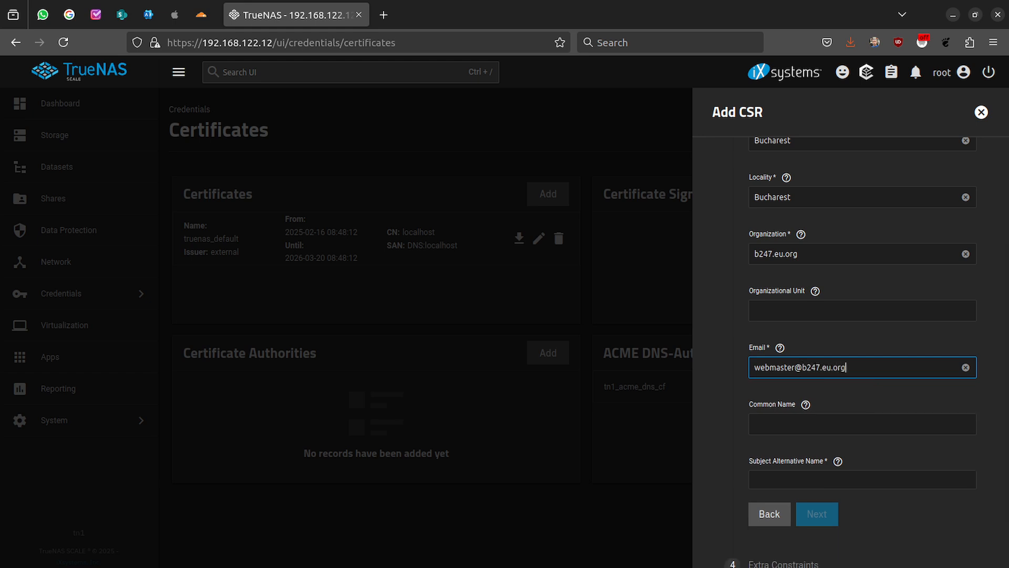
- Use tn1.b247.b247.eu.org as both the common name and subject alternative name
key(Tab)
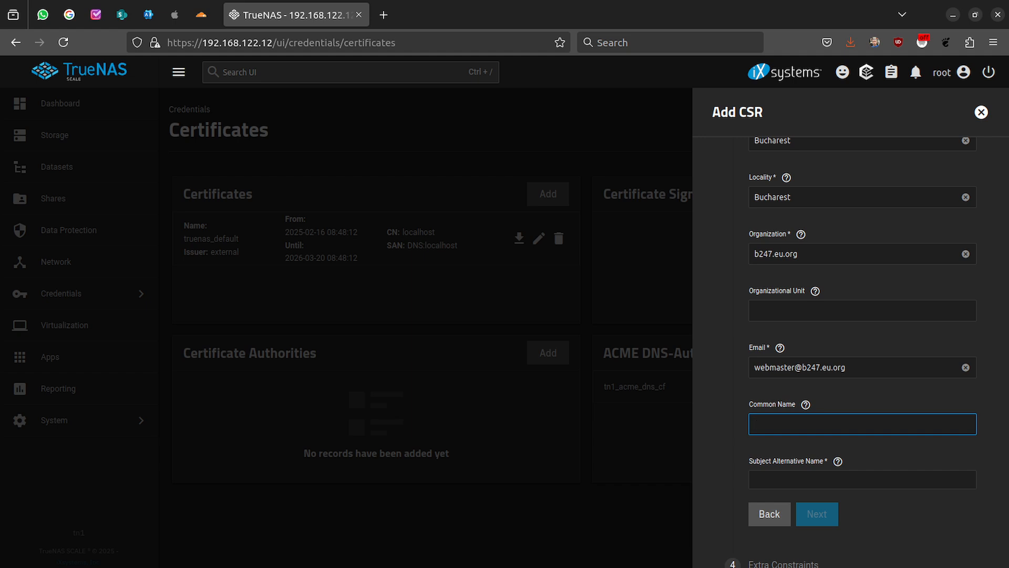
text(tn1.b248)
key(BackSpace)
text(7.b247.eu.org)
key(ctrl+a)
key(ctrl+c)
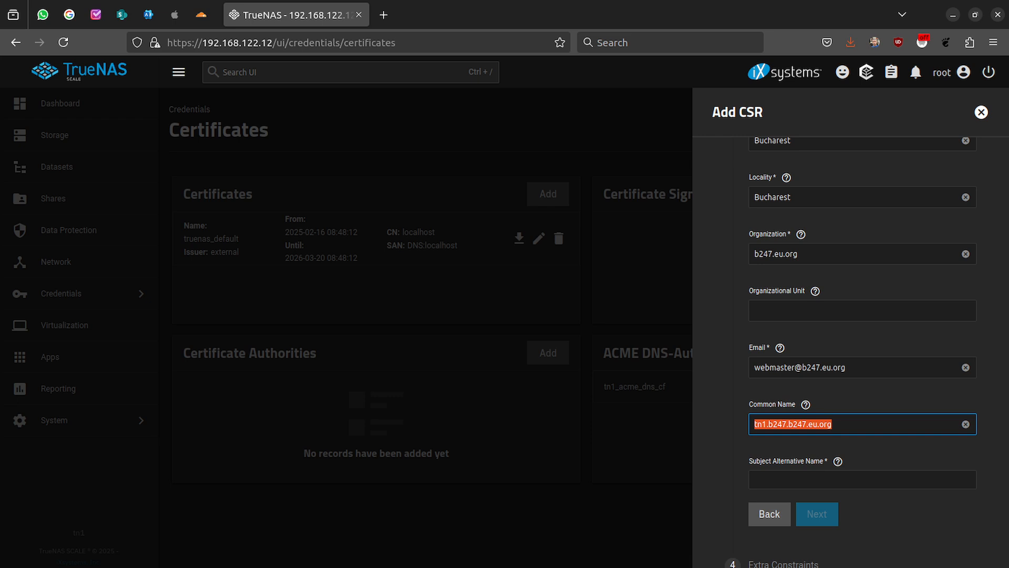
click(775, 479)
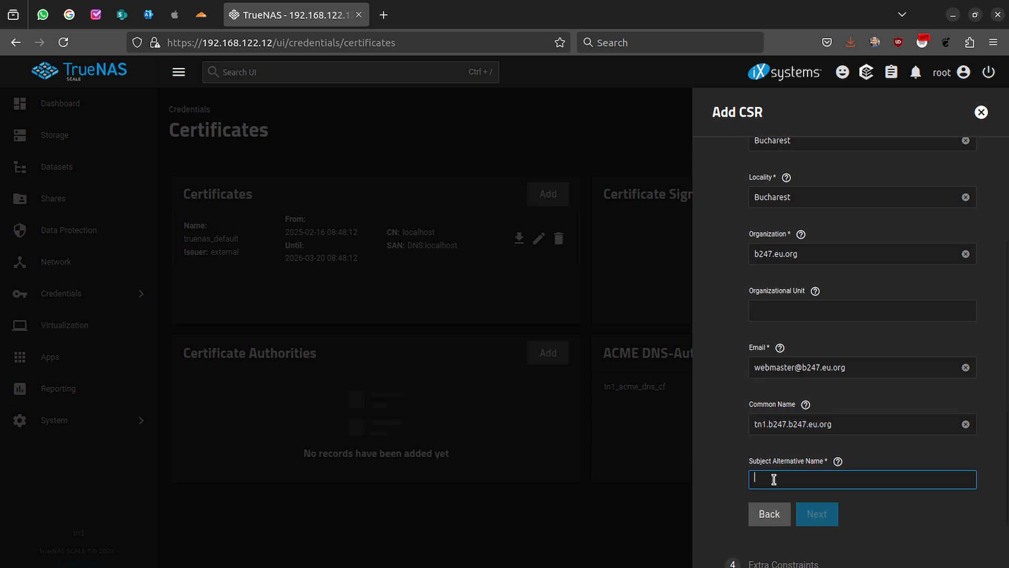
key(ctrl+v)
key(Return)
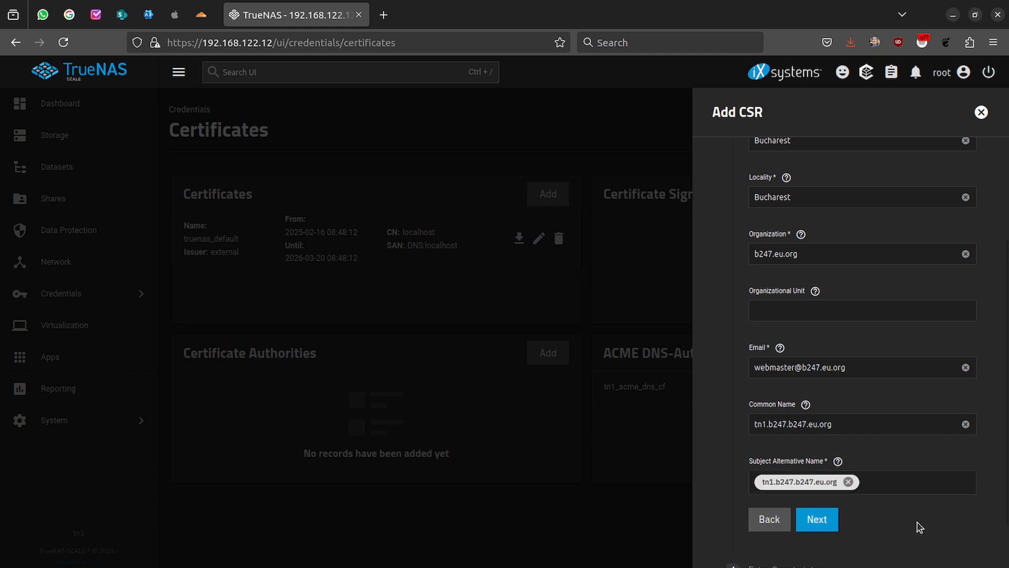
scroll(919, 527, down, 1)
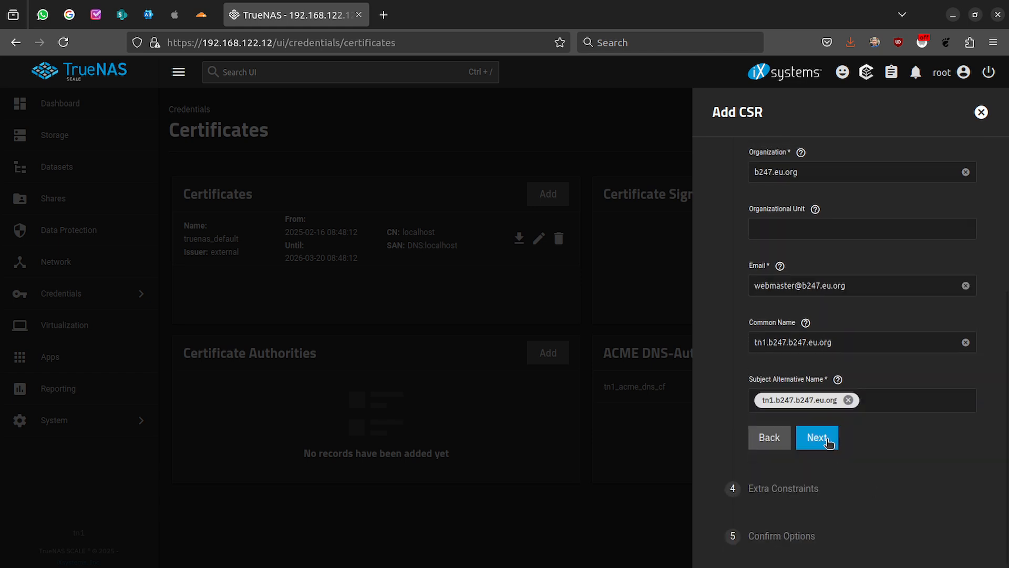
- Pass Extra Constraints and Confirm Options unchanged, then save the tn1_csr request
click(827, 441)
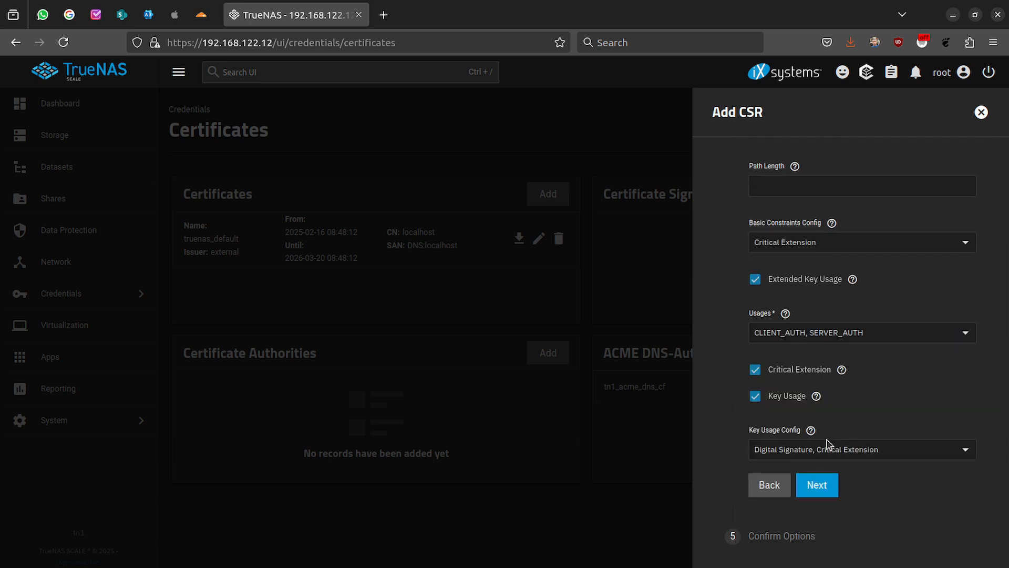
click(819, 486)
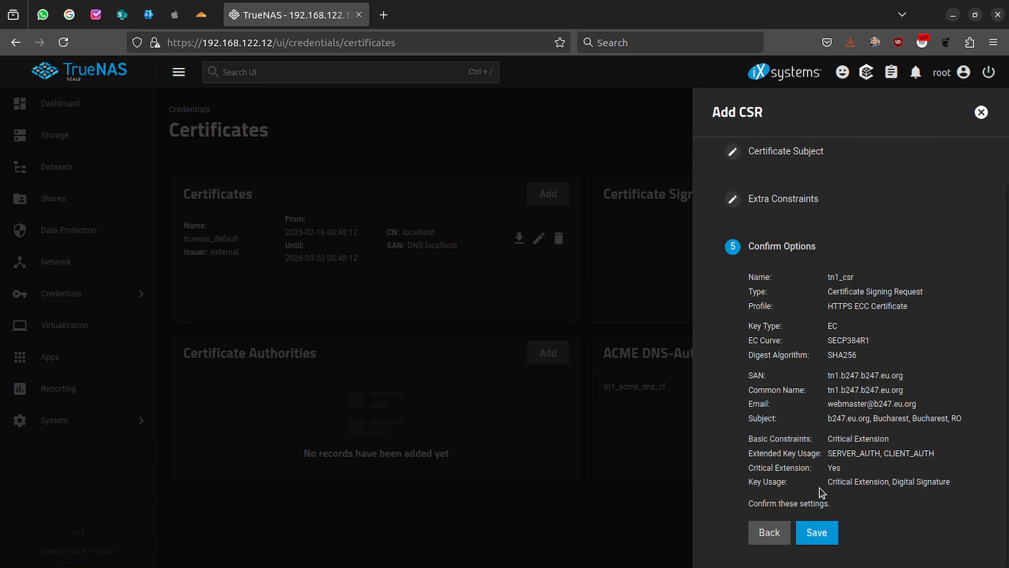
click(818, 532)
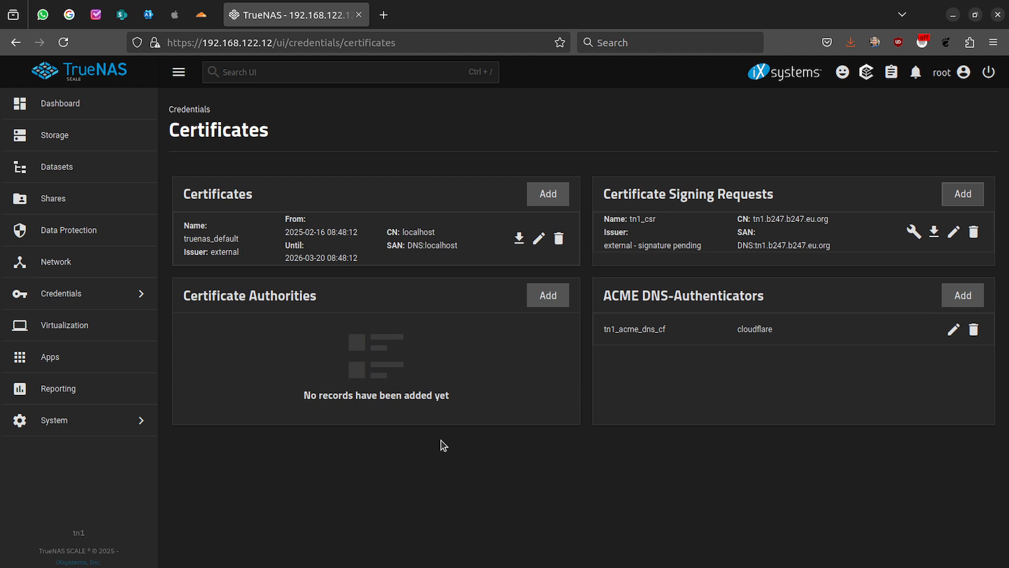
- Go to the Network page from the sidebar
click(76, 263)
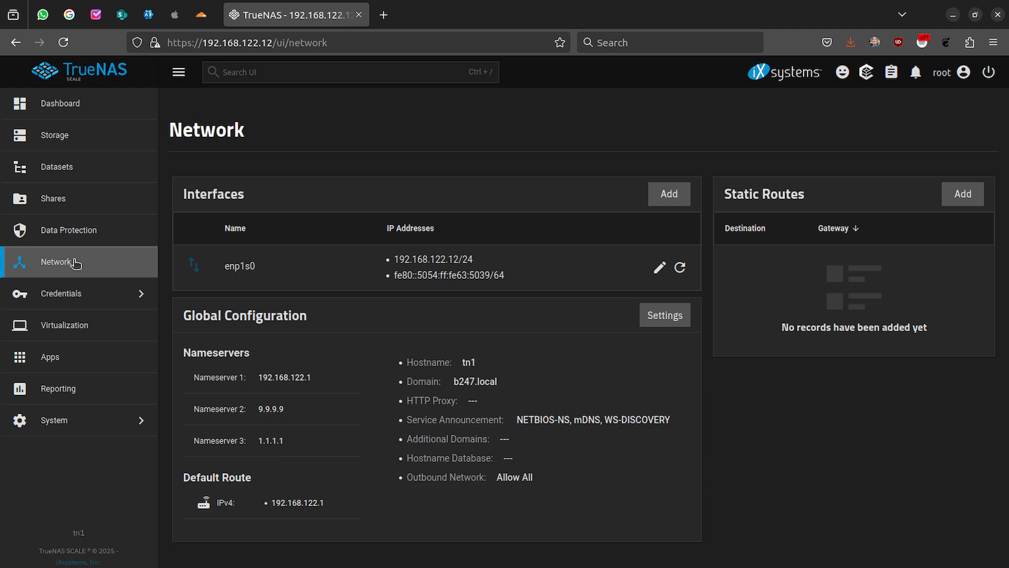
- Change the global configuration domain from b247.local to b247.b247.eu.org
click(675, 322)
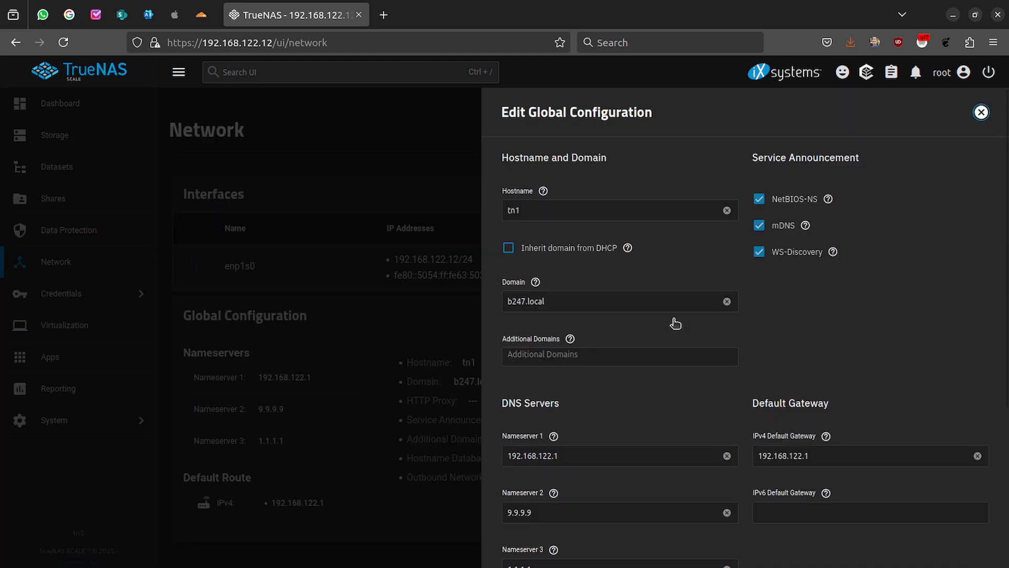
double_click(573, 301)
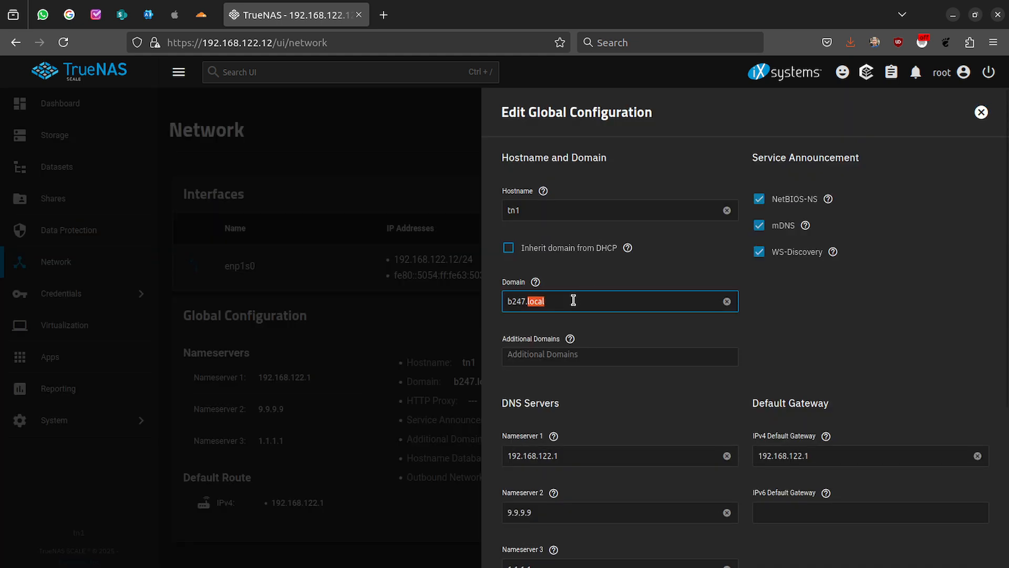
key(ctrl+a)
key(ctrl+v)
key(Home)
key(Delete)
key(Delete)
key(Delete)
key(Delete)
click(787, 360)
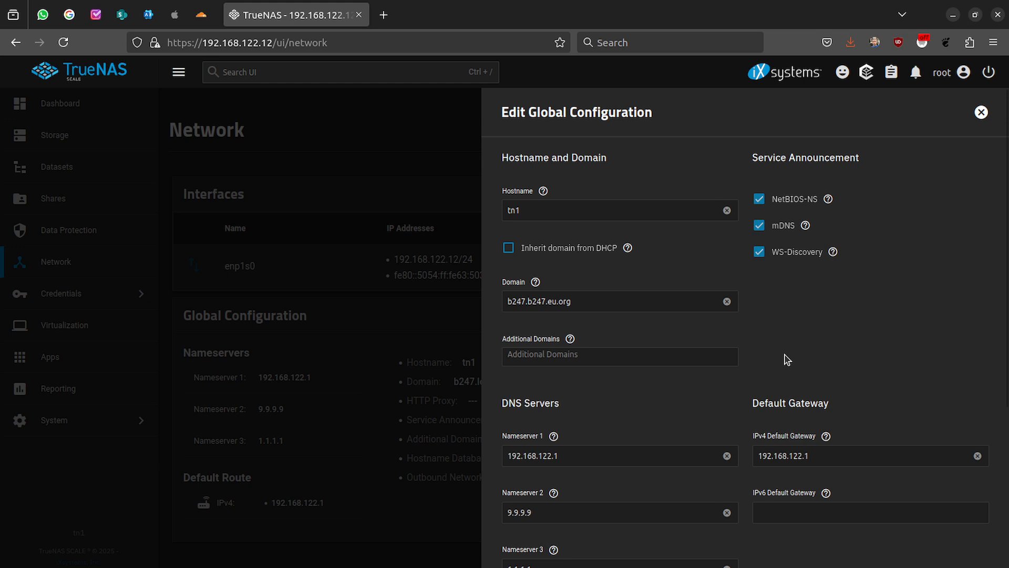
- Turn off NetBIOS-NS and save the global network configuration
click(759, 200)
scroll(761, 321, down, 5)
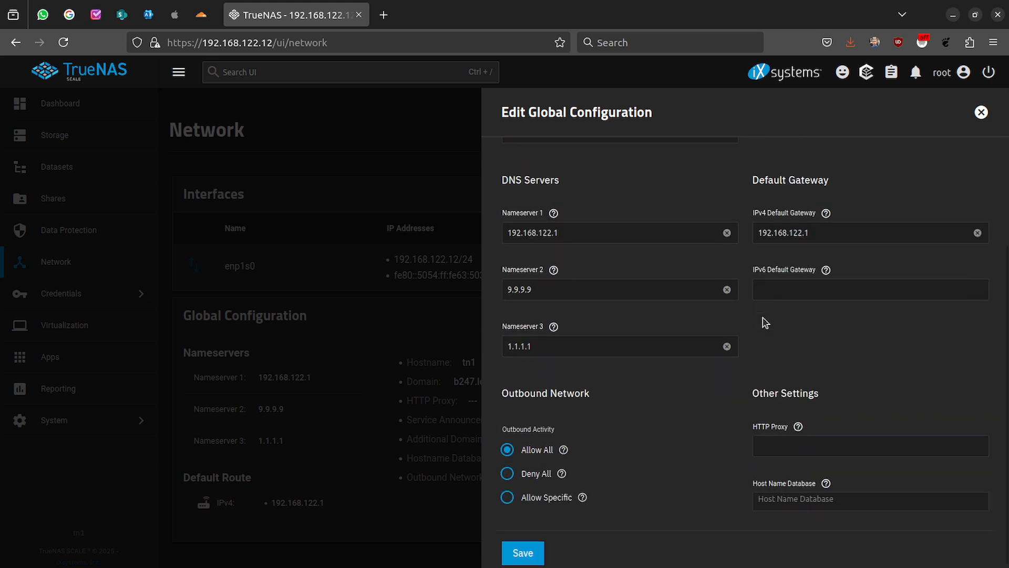
click(525, 539)
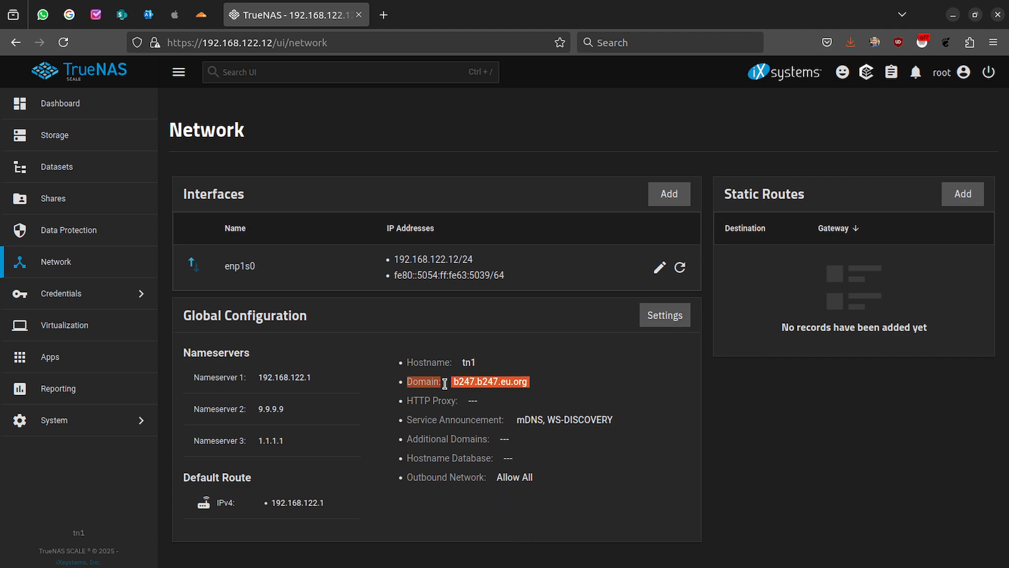
click(113, 295)
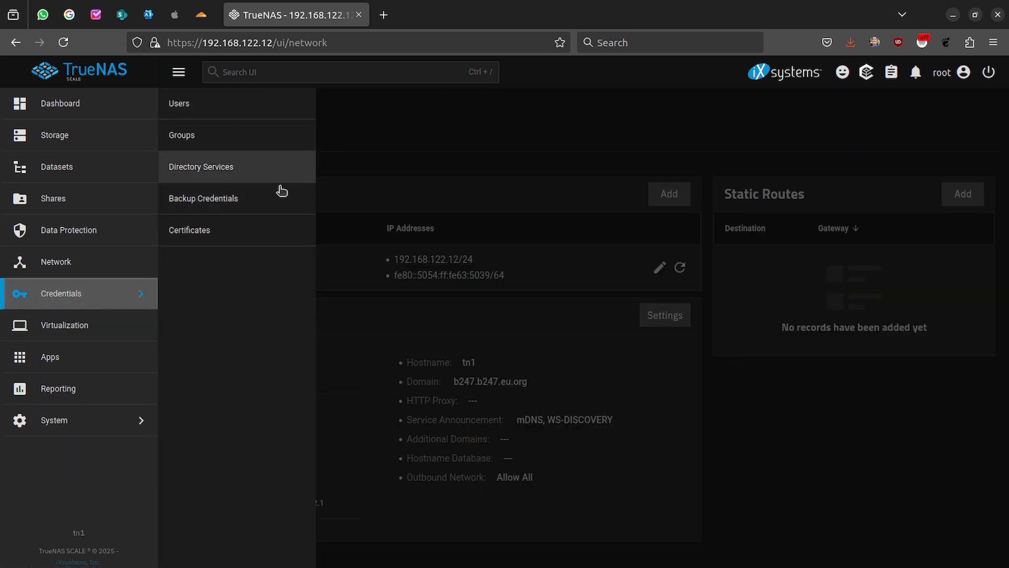
- Create an ACME certificate from tn1_csr, accepting the terms and using Let's Encrypt Production Directory
click(228, 234)
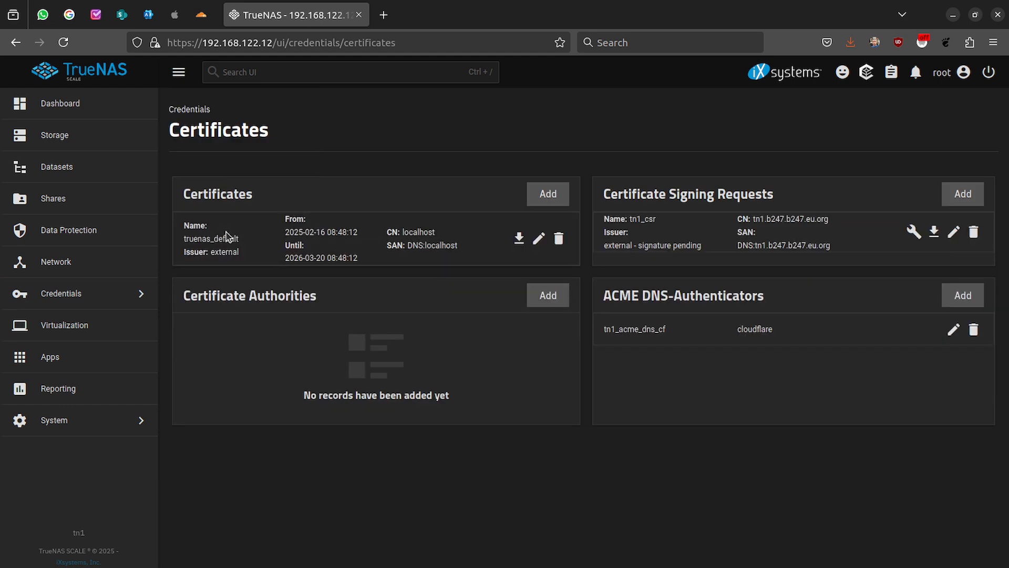
click(912, 233)
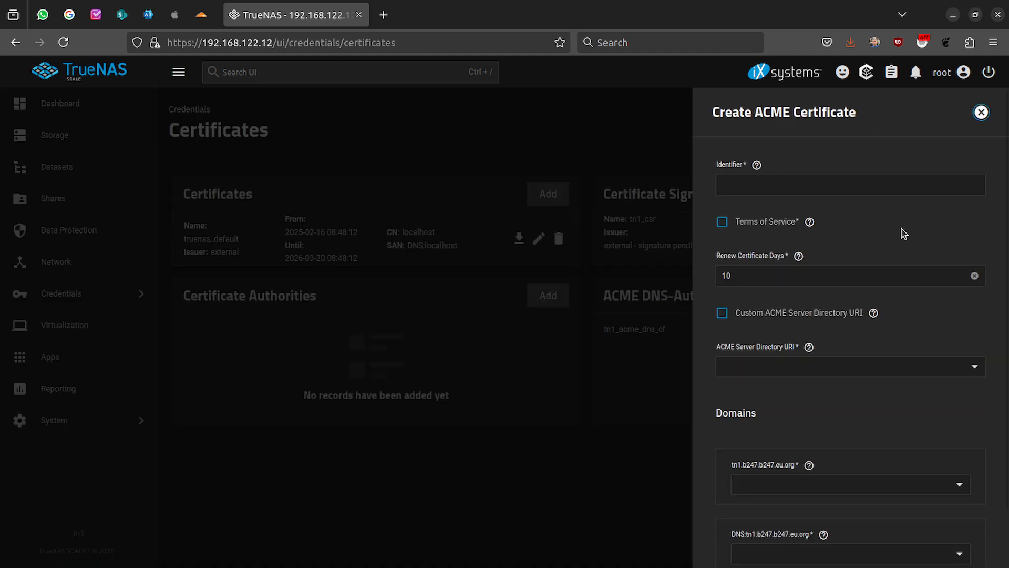
click(778, 185)
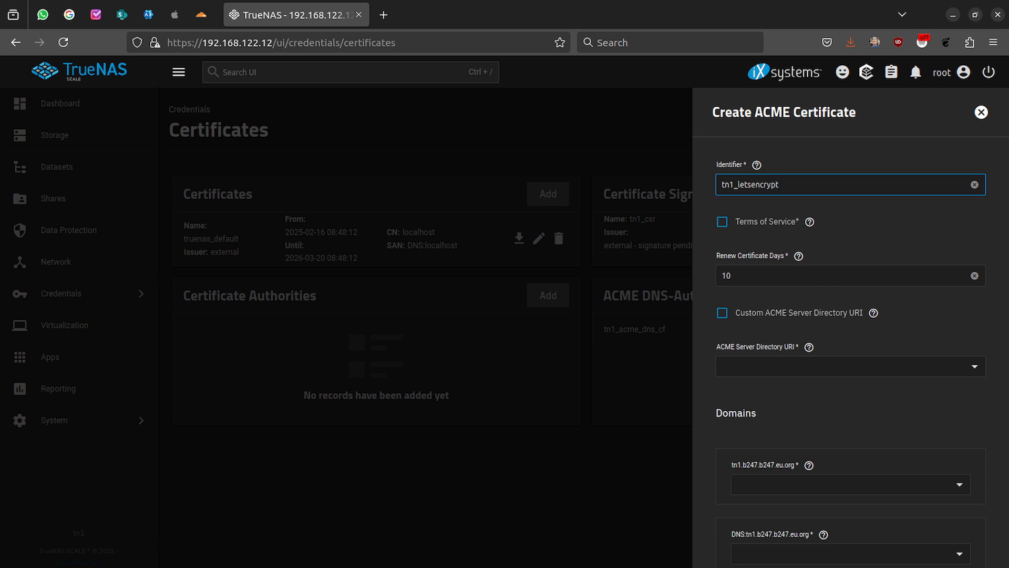
click(721, 222)
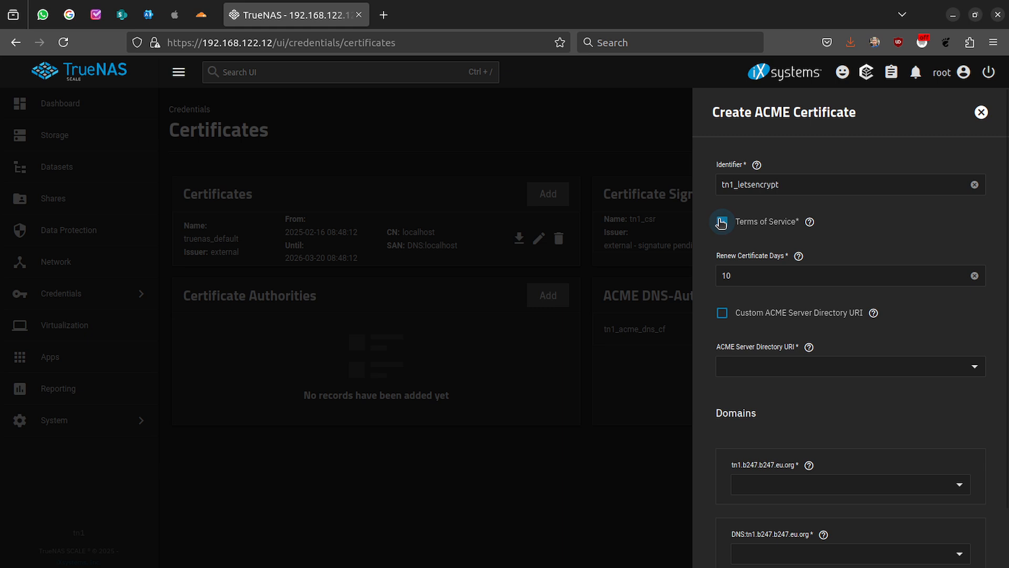
scroll(823, 269, down, 2)
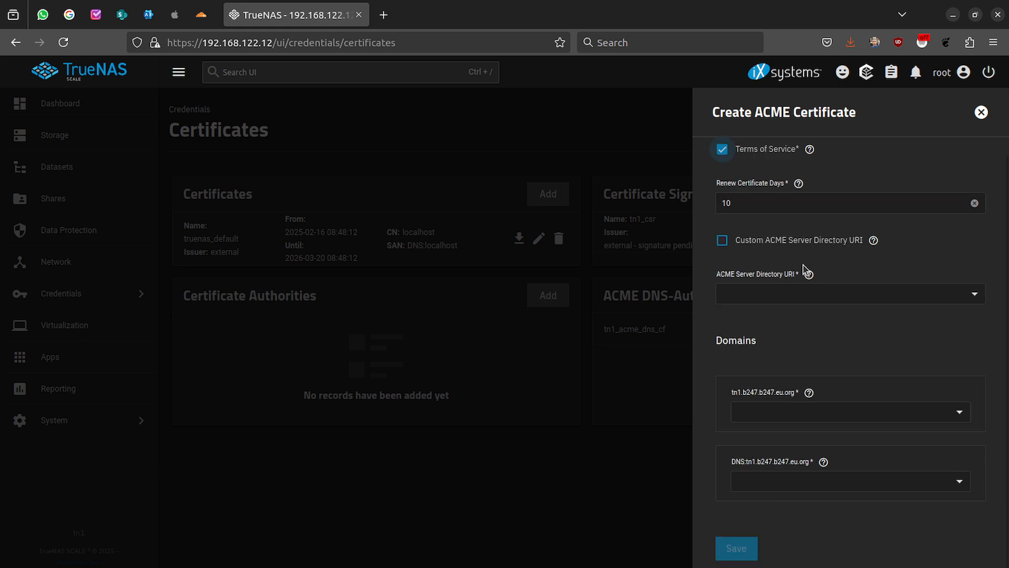
click(762, 293)
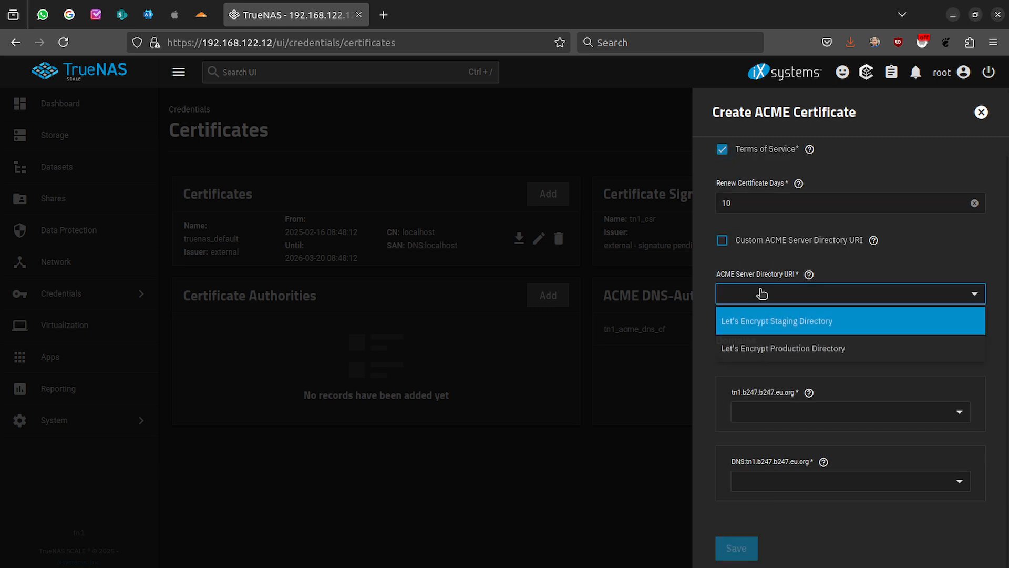
click(750, 349)
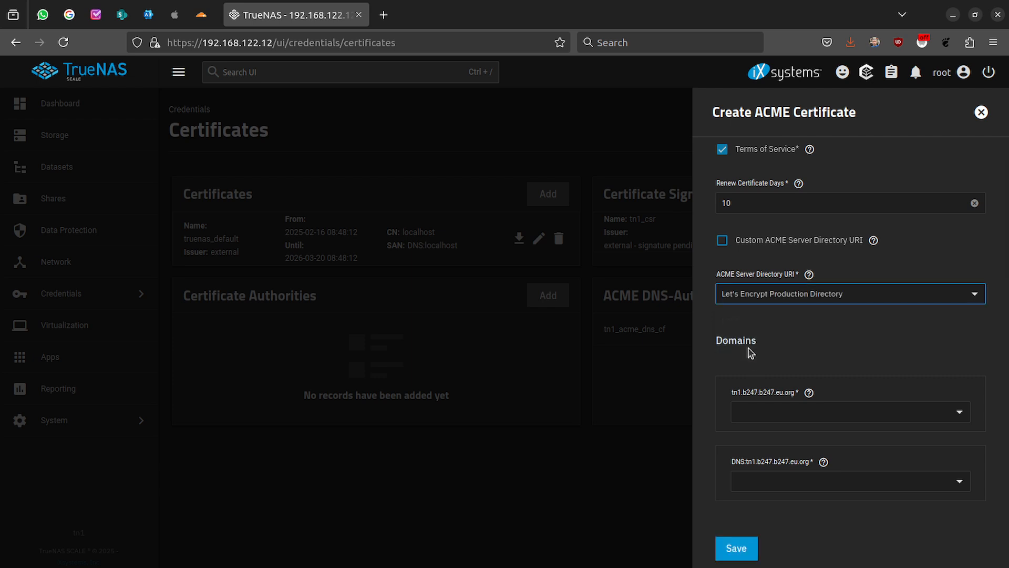
- Assign tn1_acme_dns_cf to both tn1.b247.b247.eu.org domain entries and submit the request
click(820, 411)
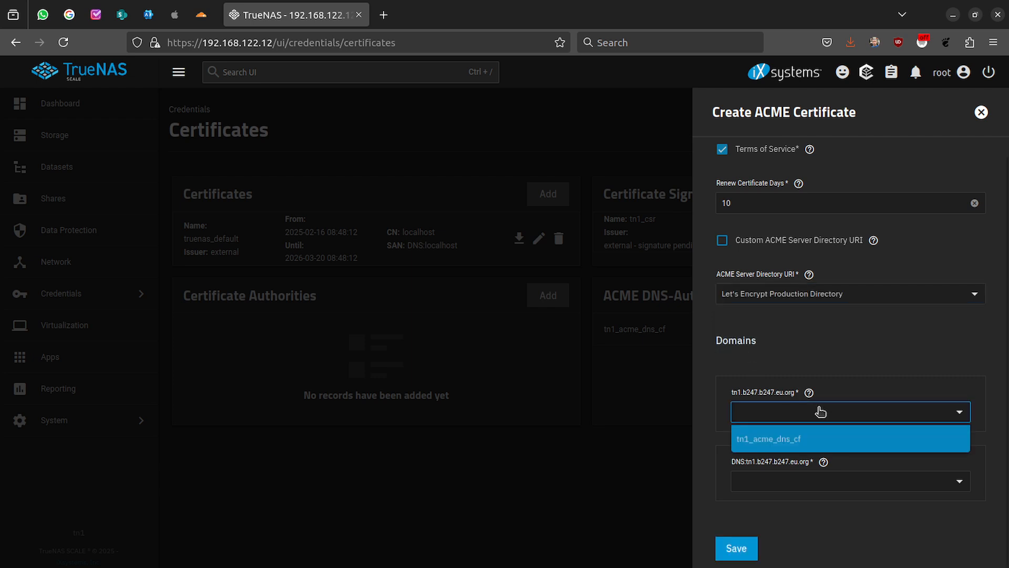
click(767, 447)
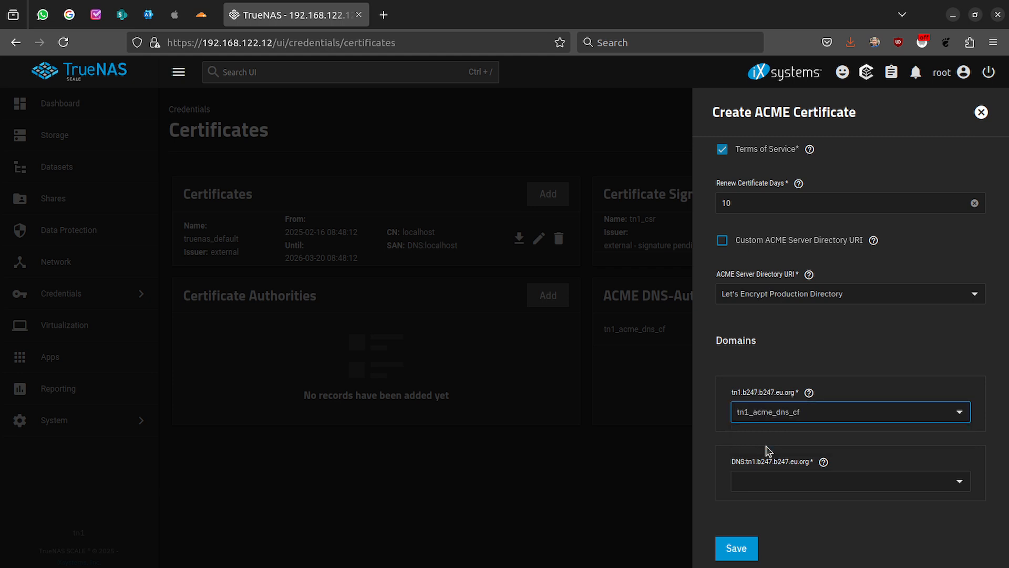
click(851, 491)
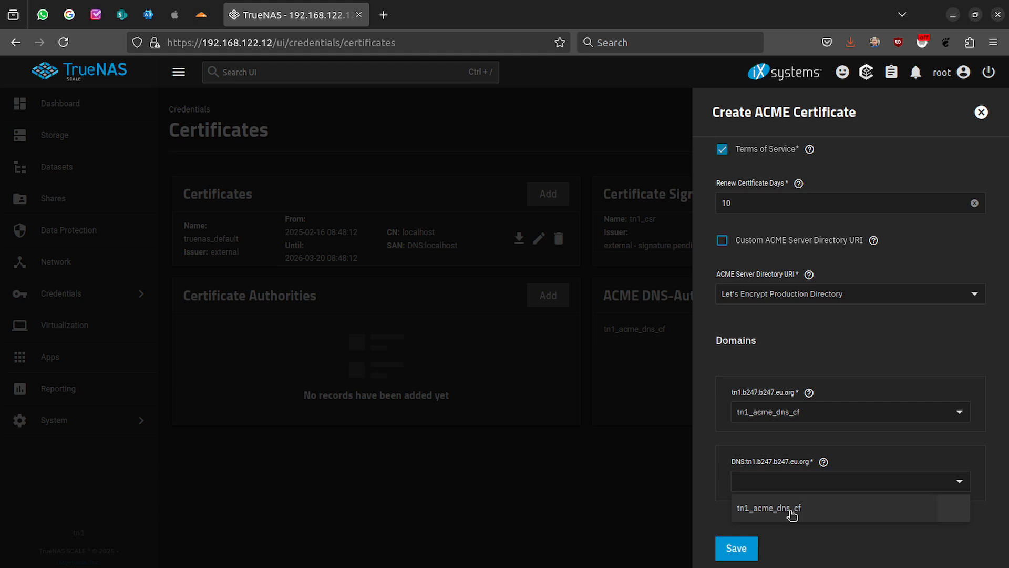
click(791, 515)
click(735, 548)
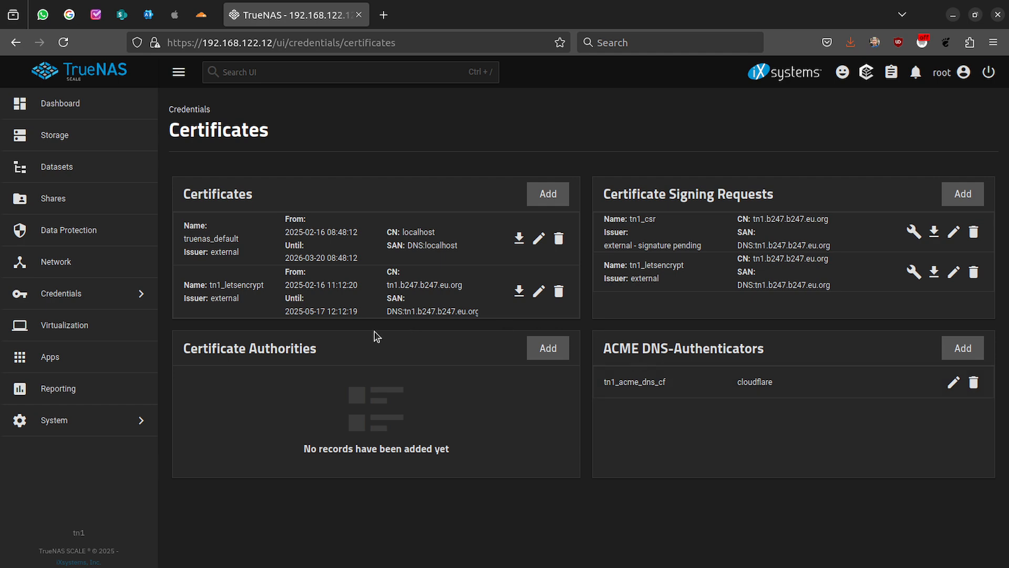
- Review the new tn1_letsencrypt certificate for tn1.b247.b247.eu.org (EC 384-bit, SHA384, 89-day lifetime), then close it
triple_click(433, 285)
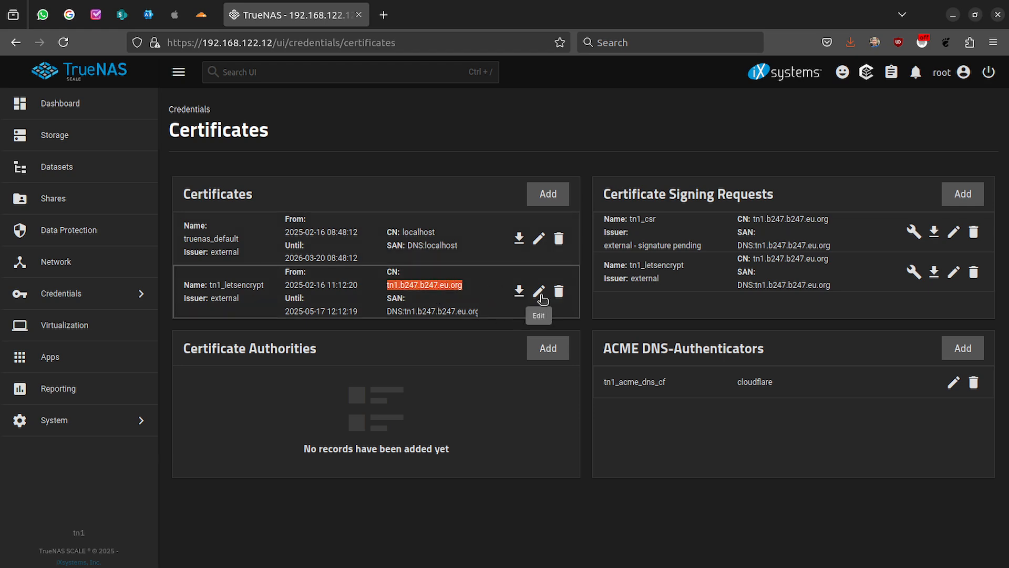
click(540, 292)
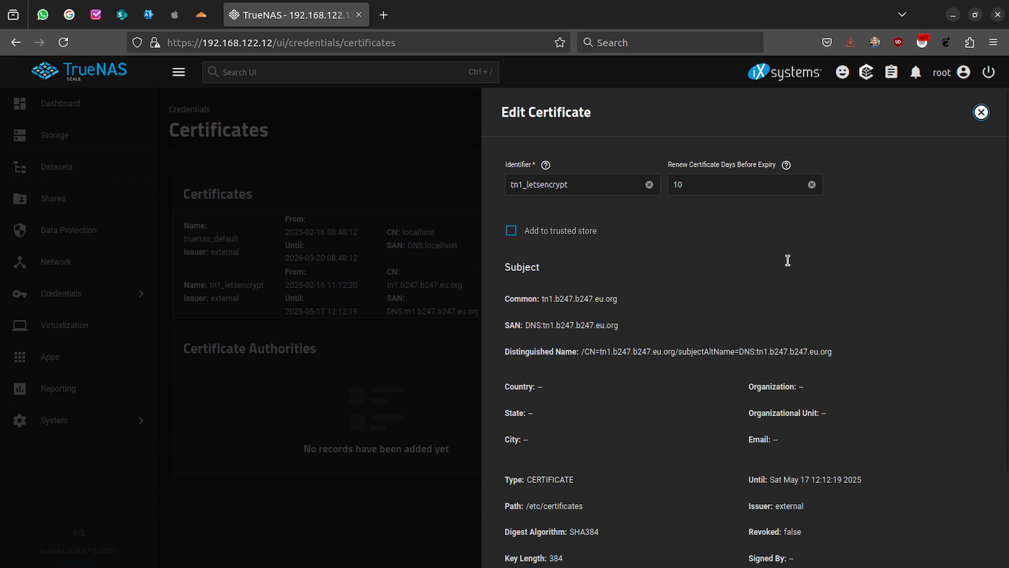
scroll(788, 260, down, 3)
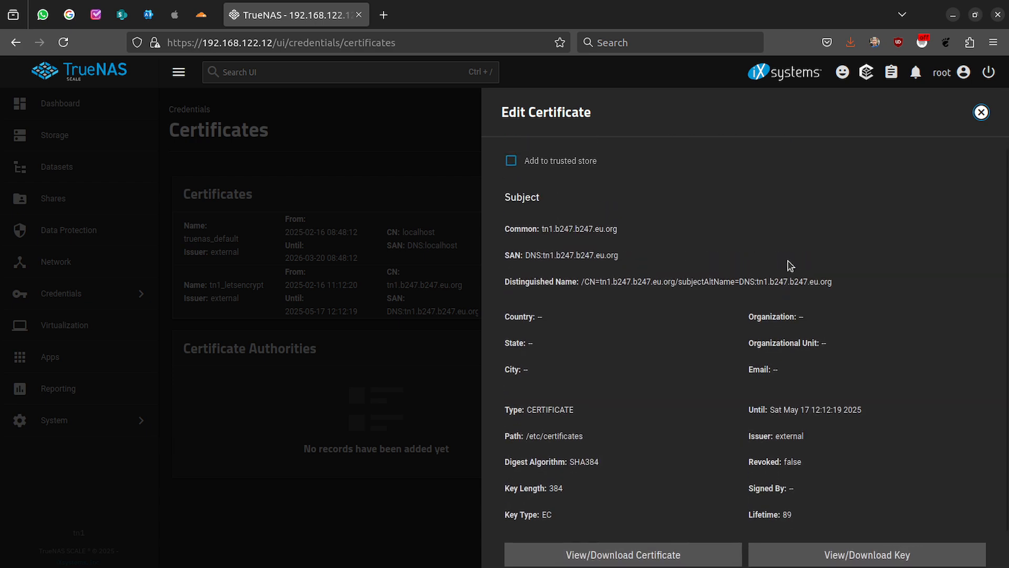
scroll(788, 266, up, 3)
scroll(791, 265, down, 3)
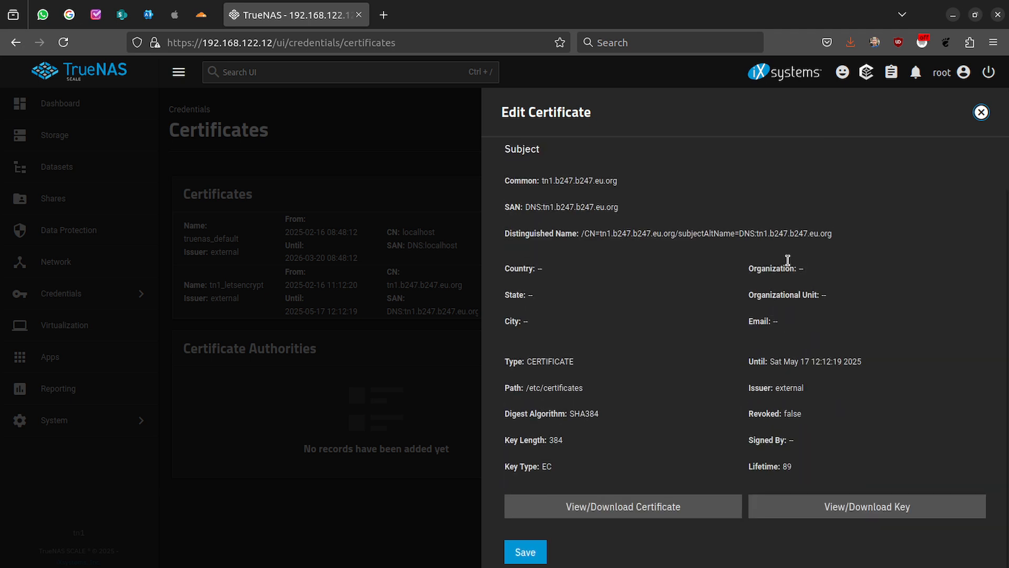
scroll(788, 265, up, 3)
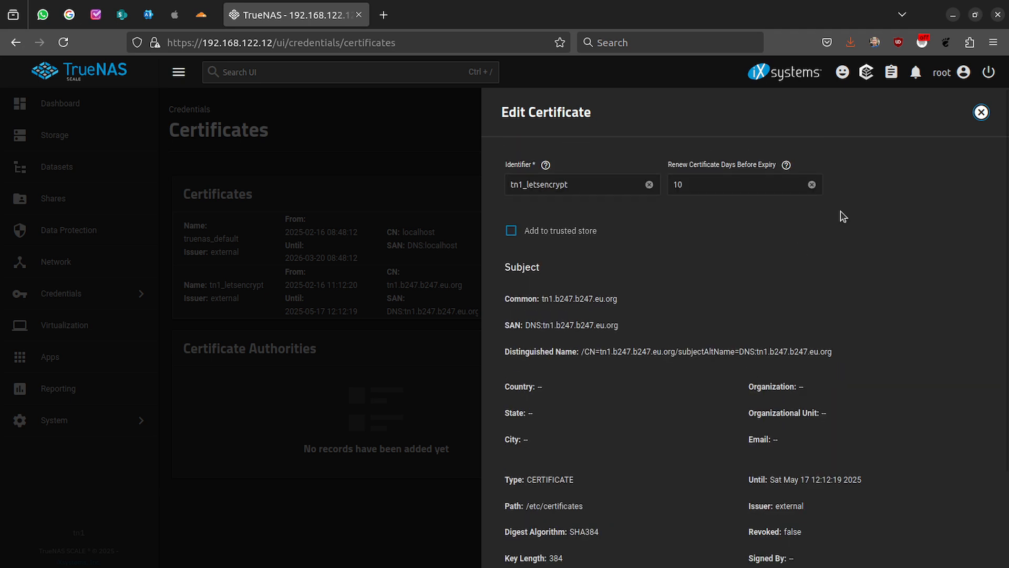
click(981, 113)
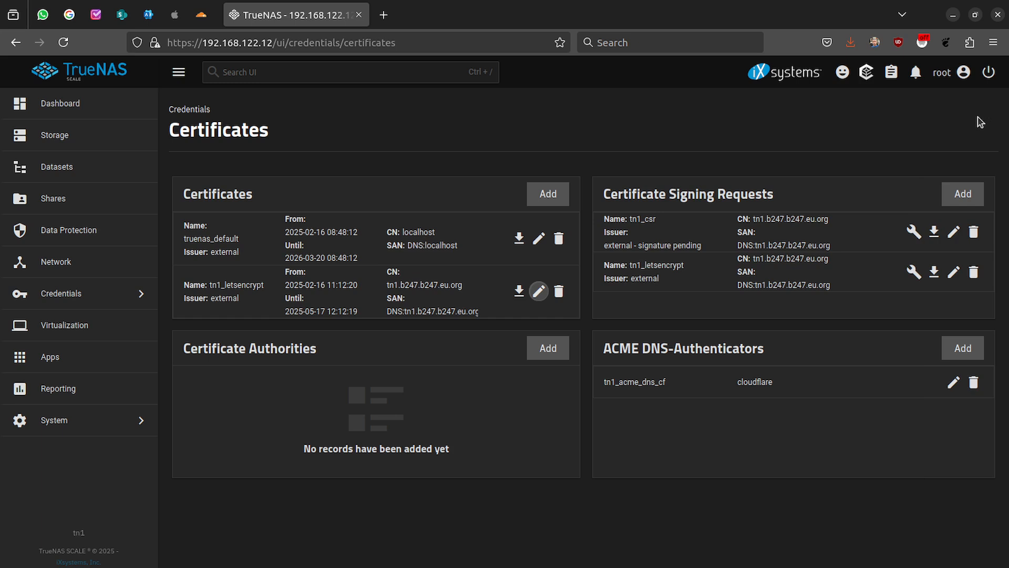
click(126, 419)
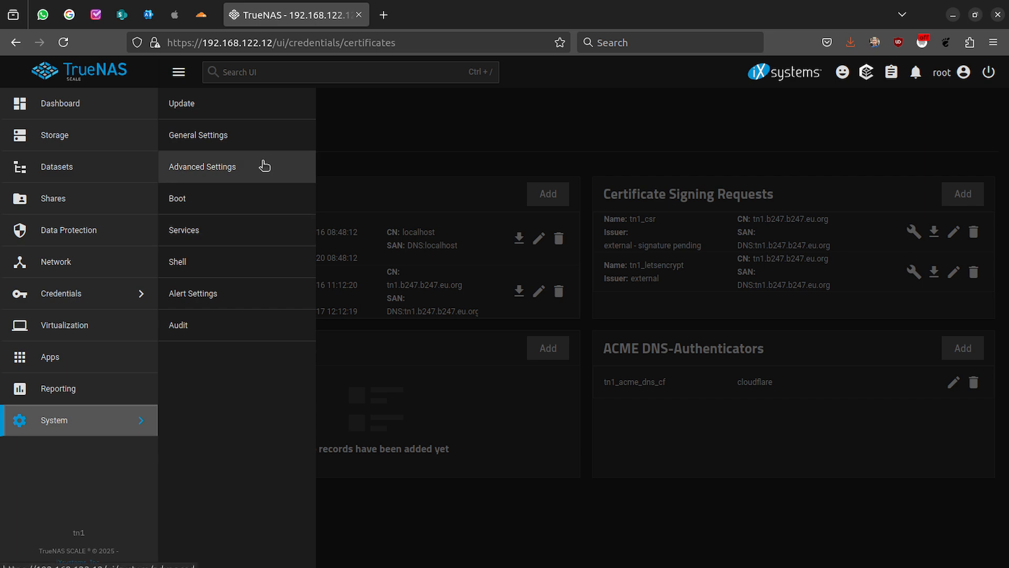
- In General Settings' GUI options, set tn1_letsencrypt as the GUI SSL Certificate
click(224, 133)
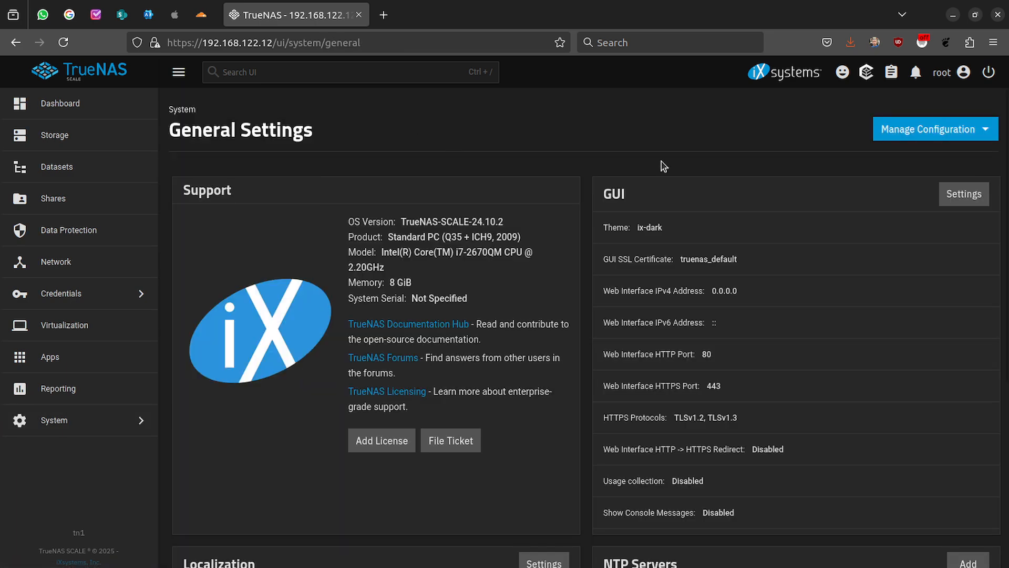
click(964, 194)
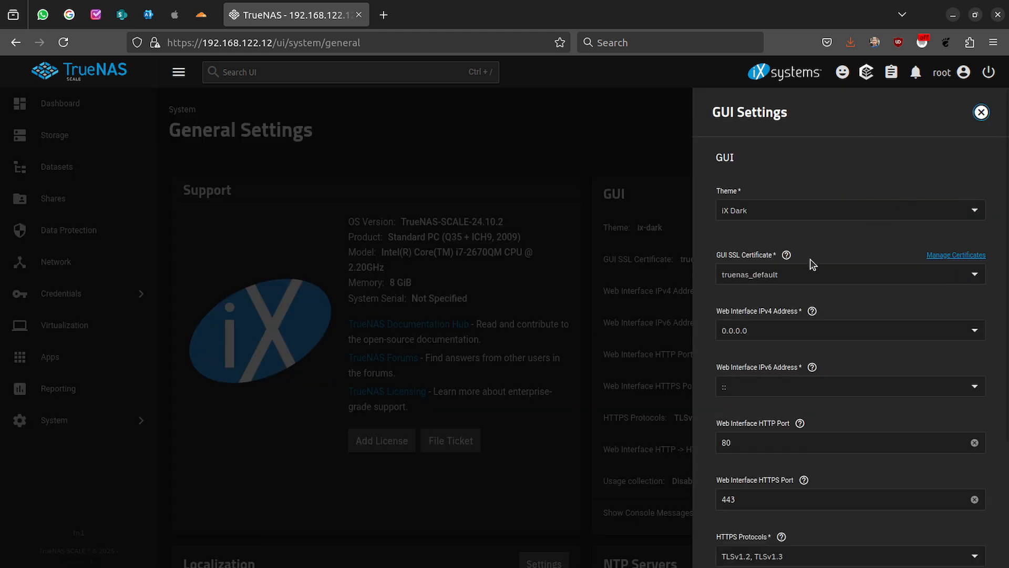
click(836, 278)
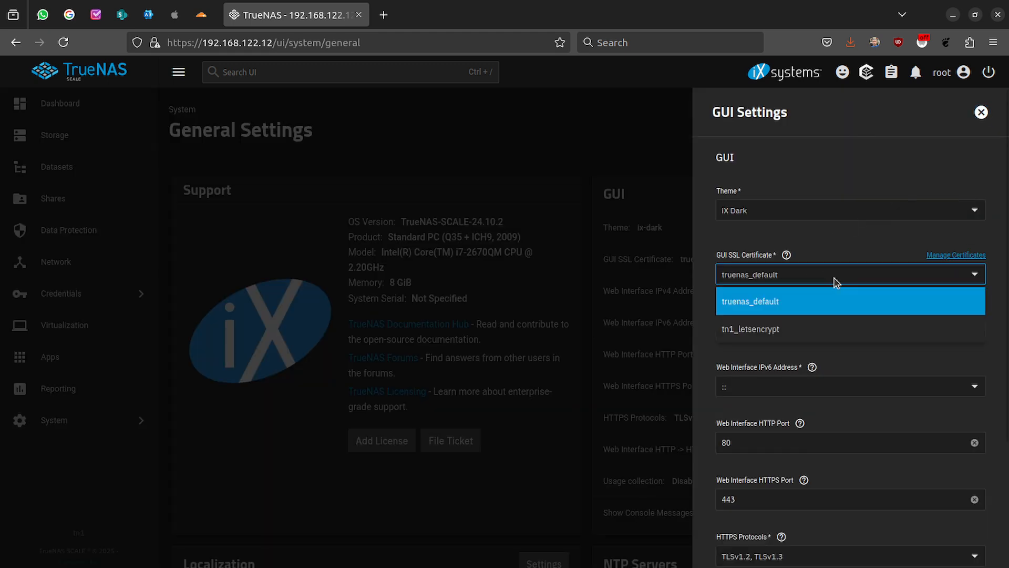
click(733, 332)
scroll(734, 333, down, 2)
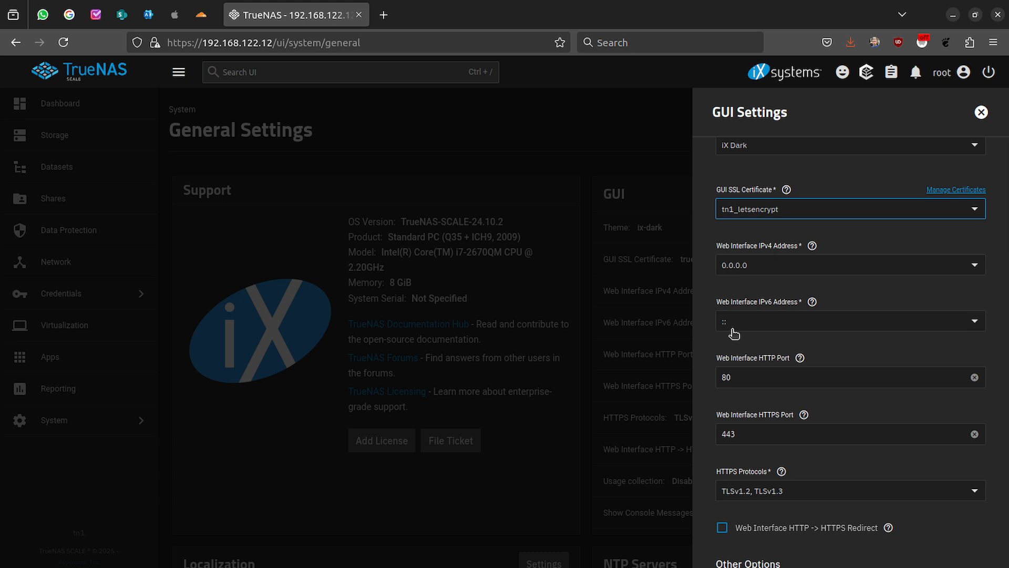
scroll(733, 331, down, 3)
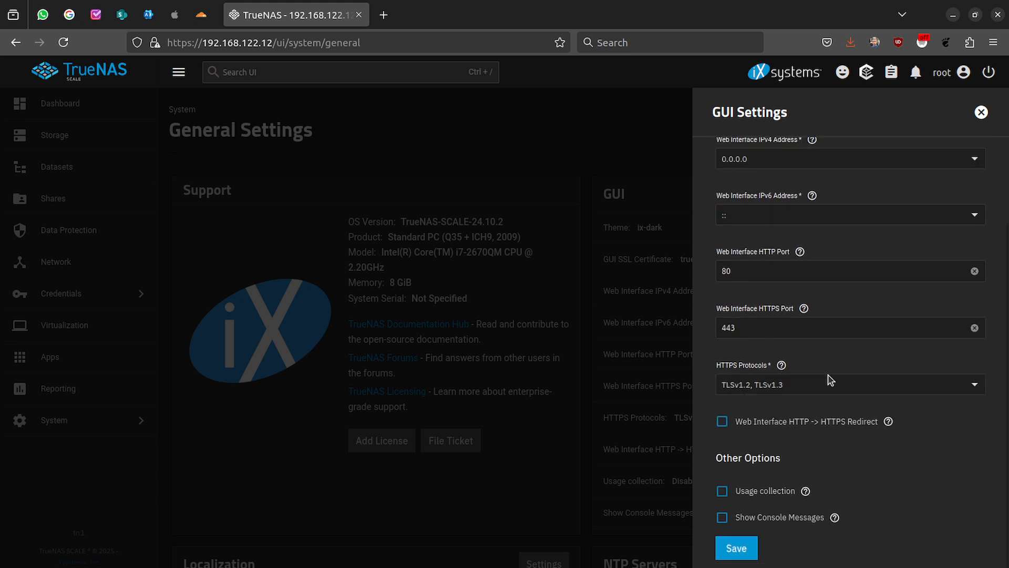
click(888, 421)
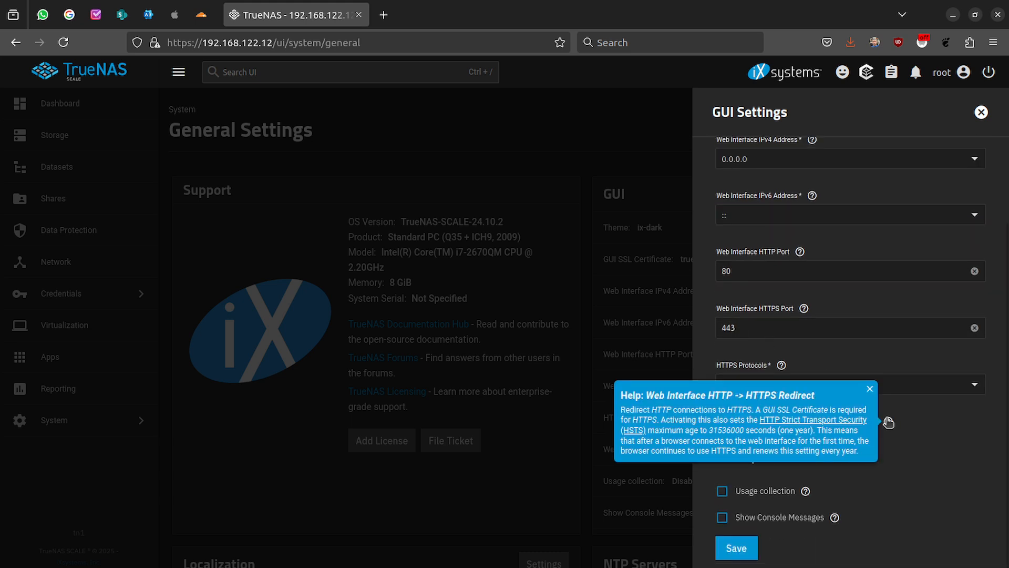
click(939, 443)
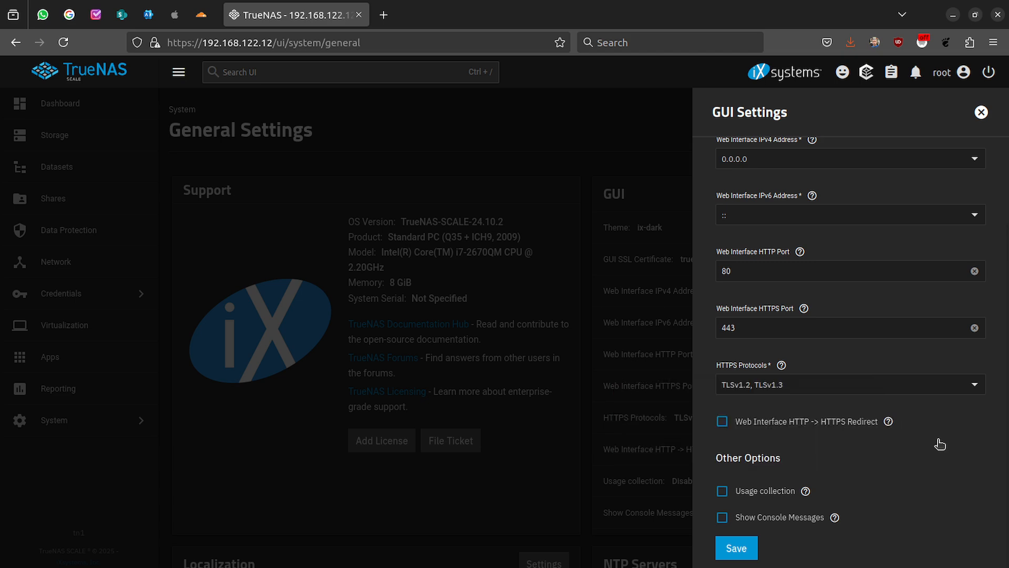
- Restrict HTTPS protocols to TLSv1.3 only by unchecking TLSv1.2, and save the GUI settings
click(974, 388)
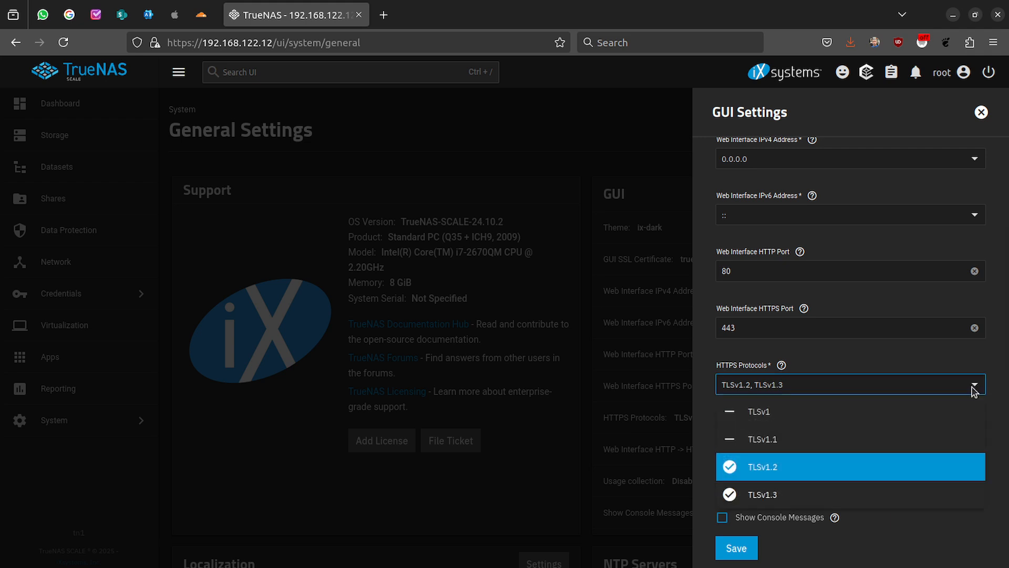
click(731, 468)
click(883, 532)
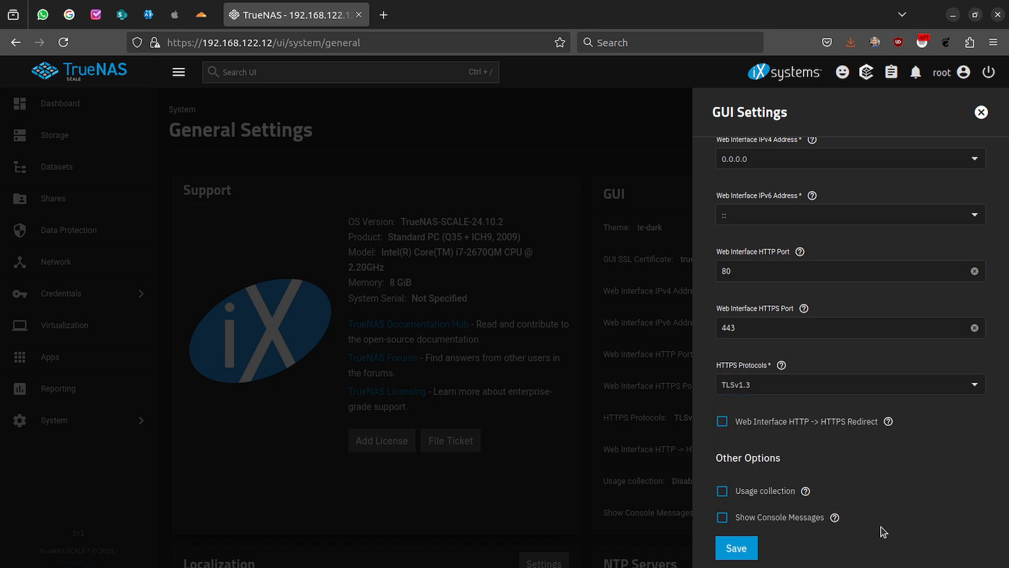
click(732, 547)
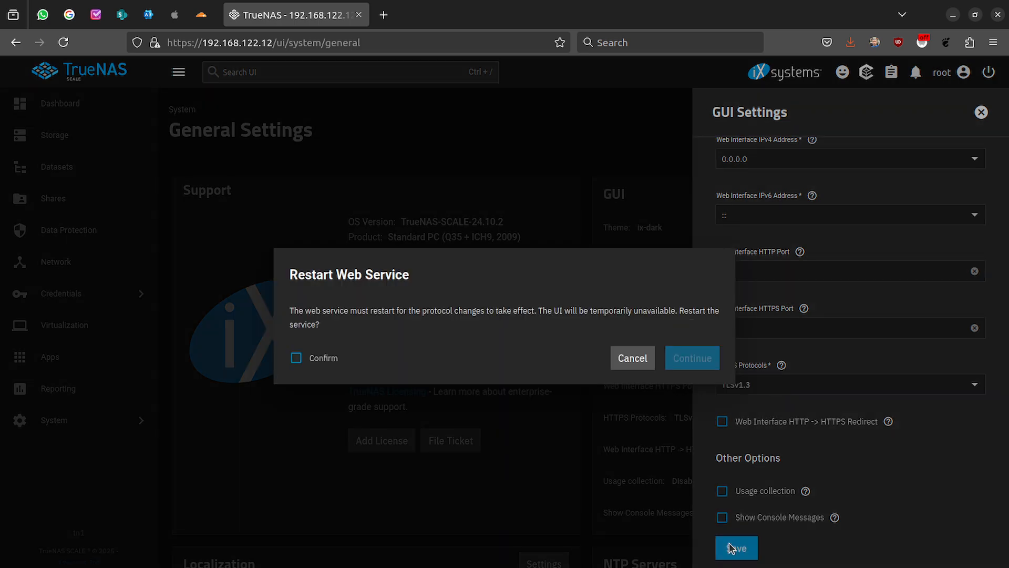
click(330, 361)
- Continue with the web service restart in the Restart Web Service dialog
click(692, 358)
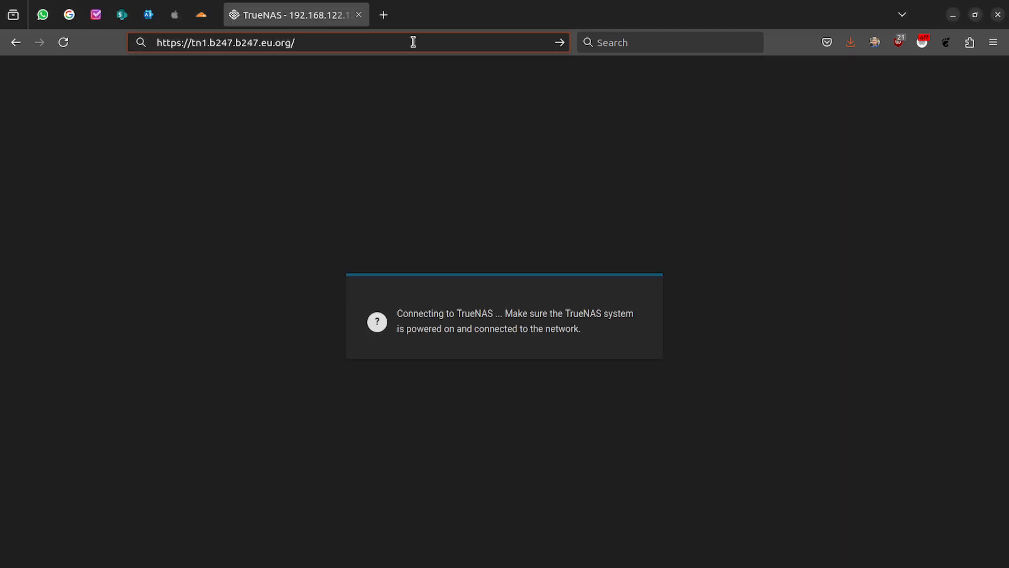
click(562, 42)
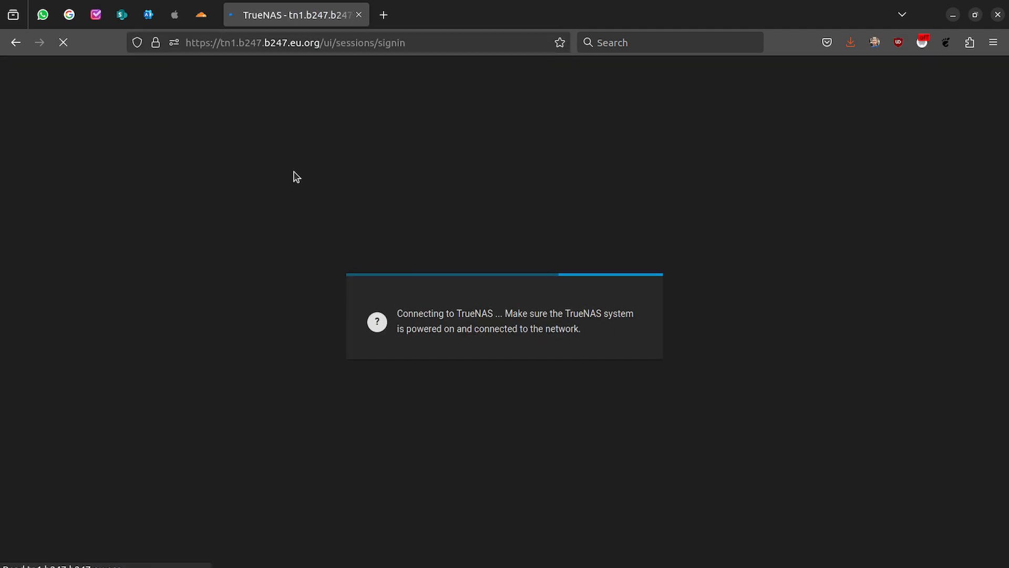
click(157, 48)
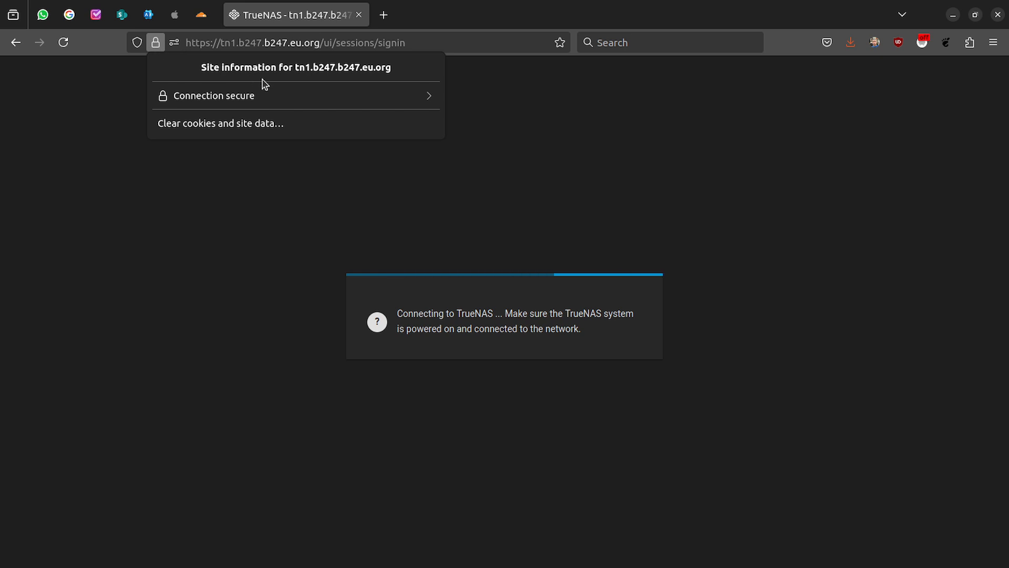
click(258, 97)
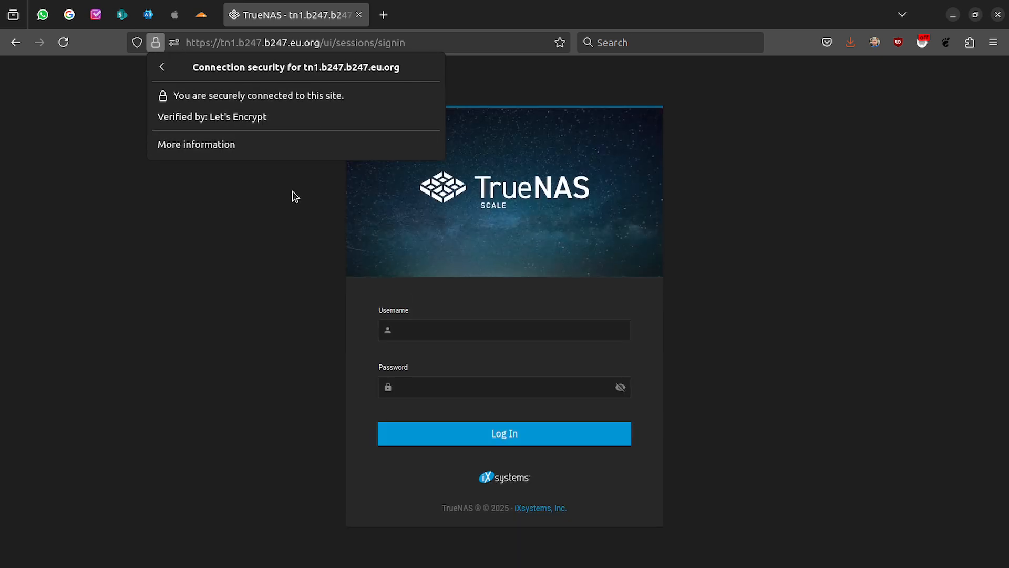
- Log in with the admin username and password, and let the browser save the login
click(441, 334)
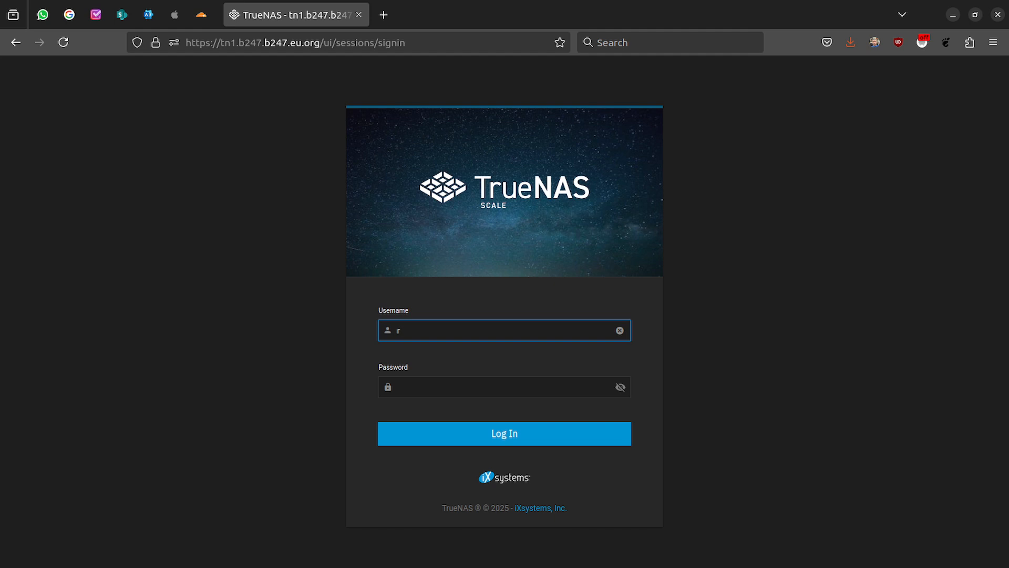
key(Tab)
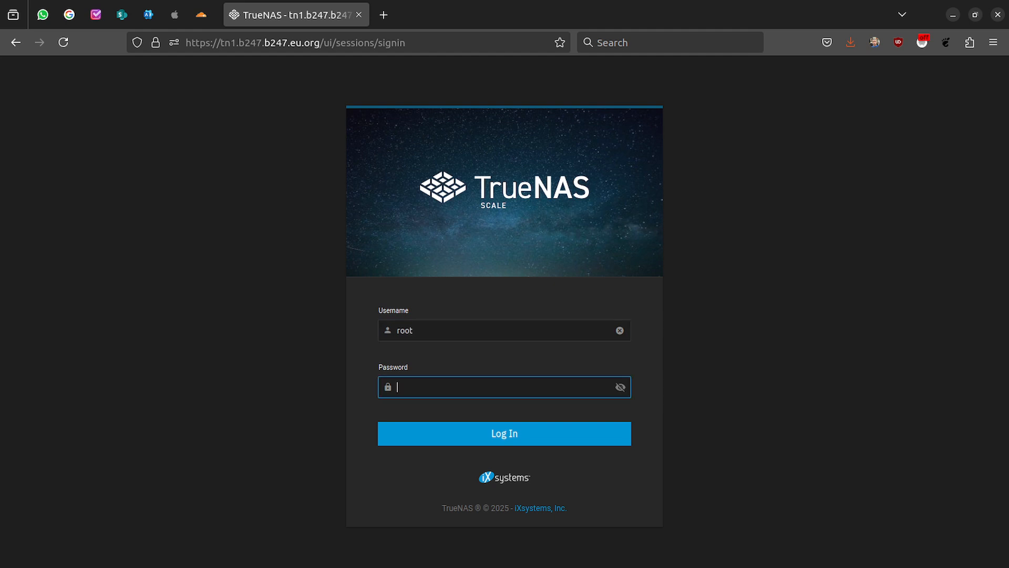
text(*)
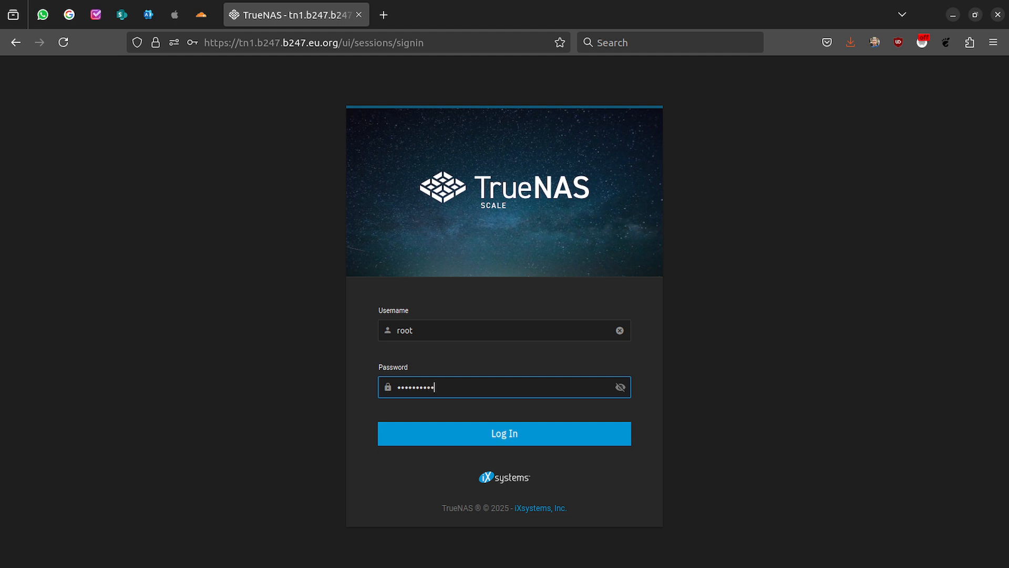
key(Return)
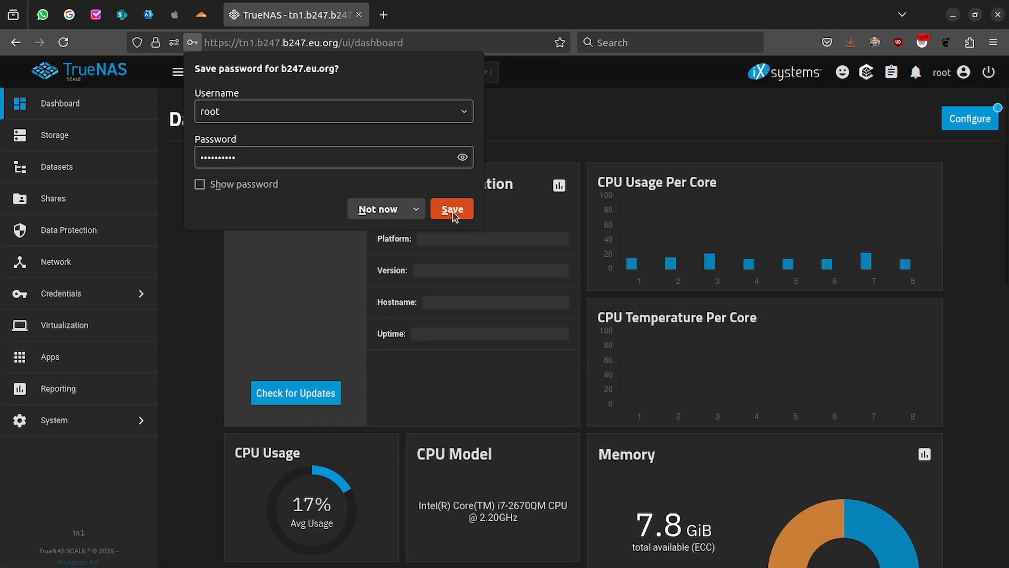
click(452, 210)
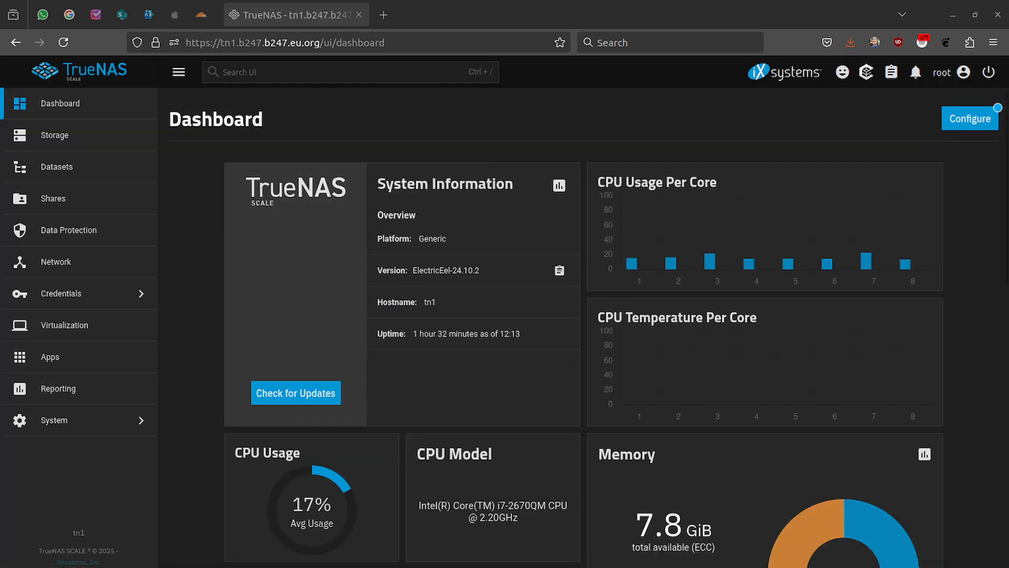